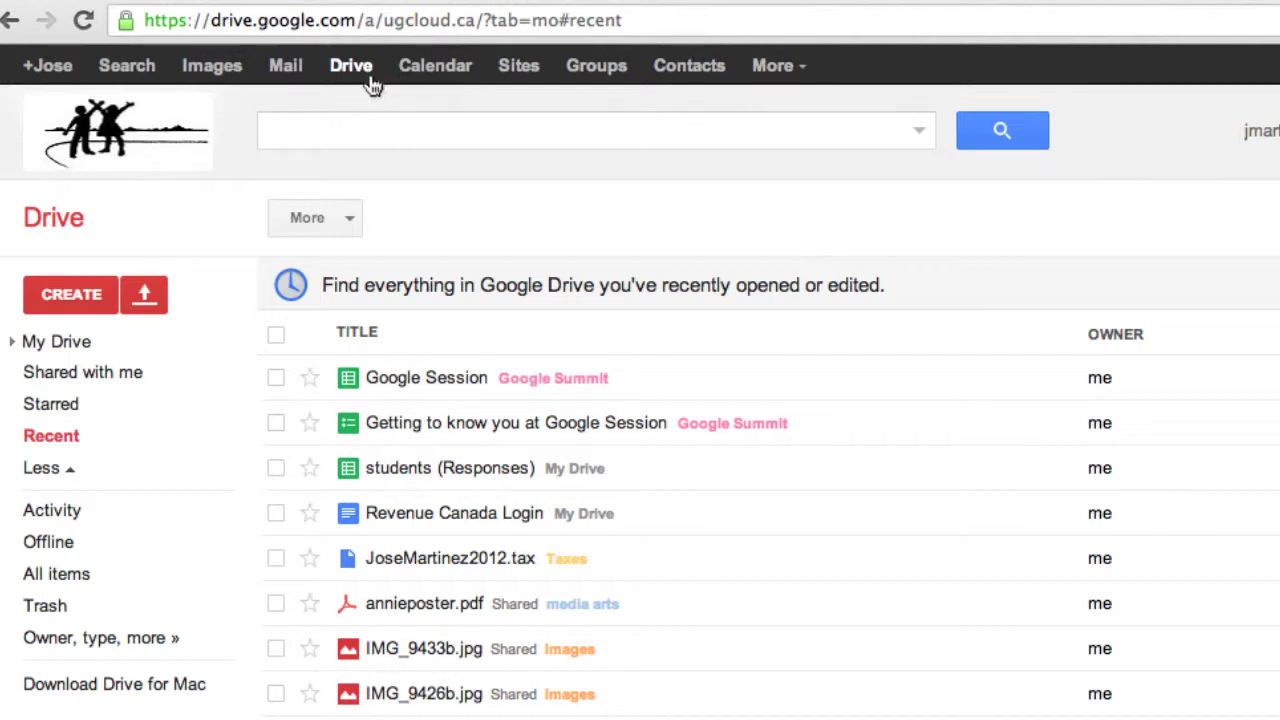
Reload the Drive home page and create a new blank Document from the Create menu
click(357, 74)
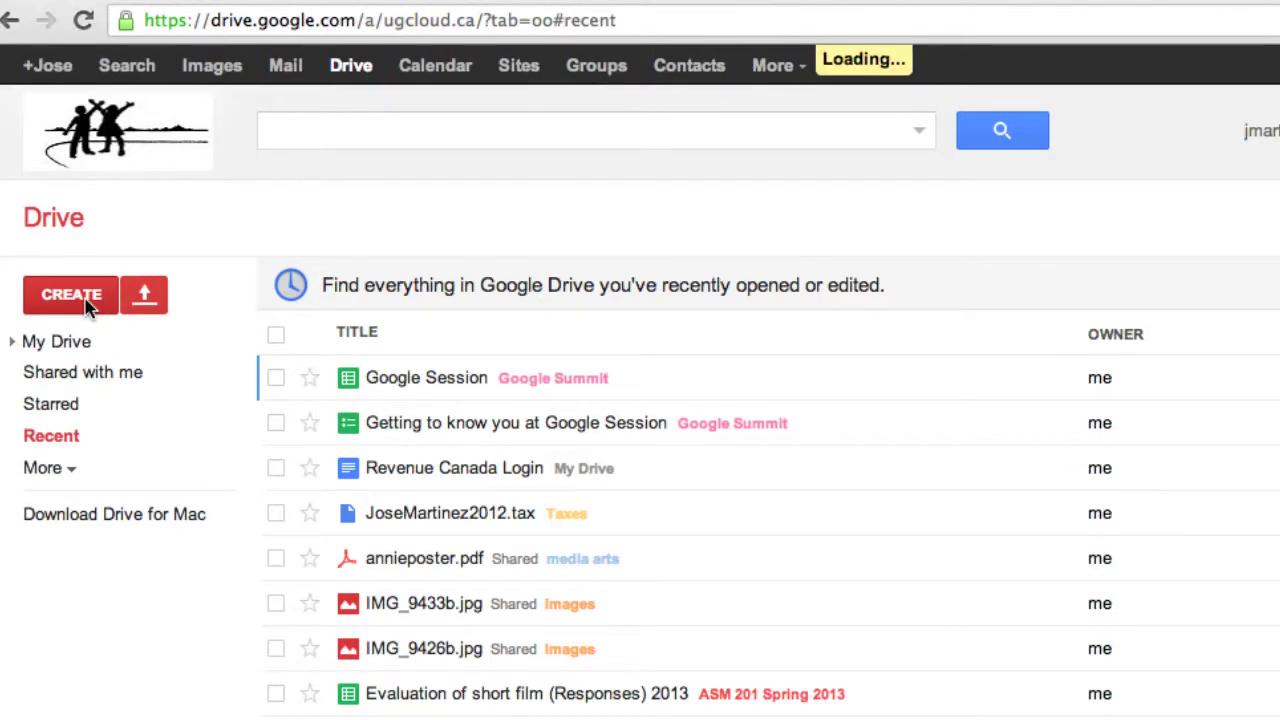
click(85, 300)
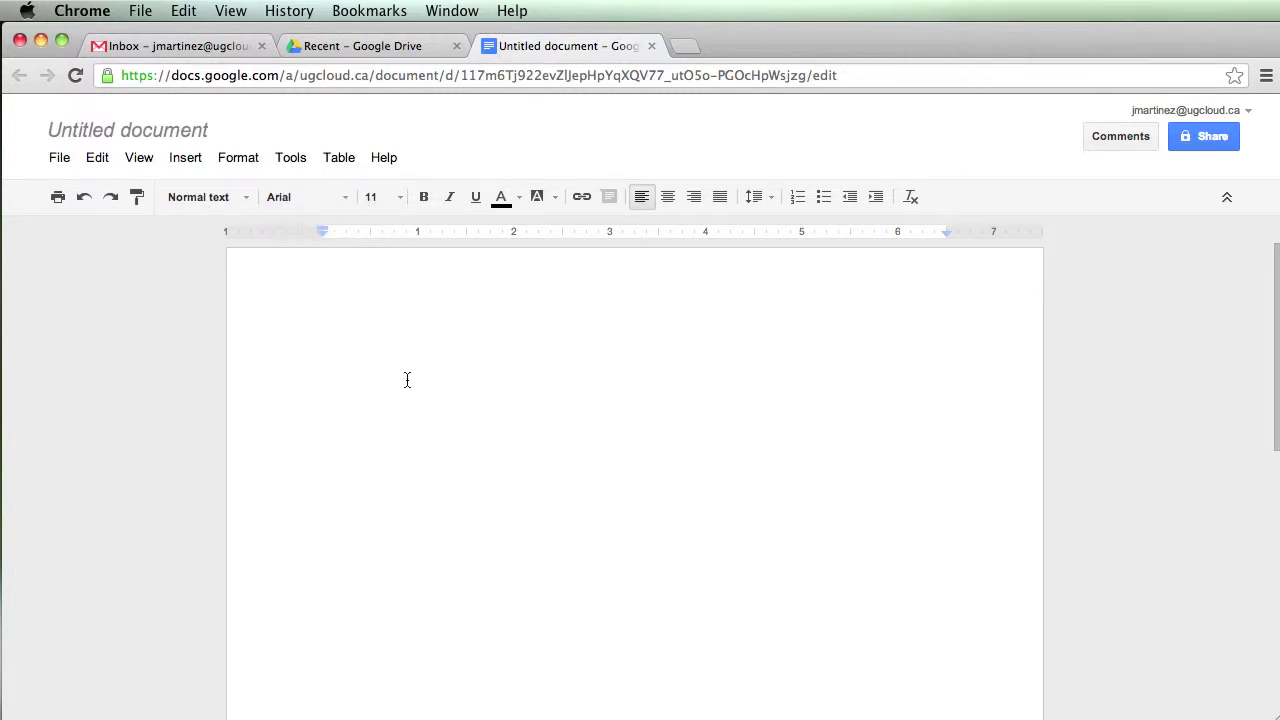
Type the line 'My first document' and start a new line below it
text(My first document)
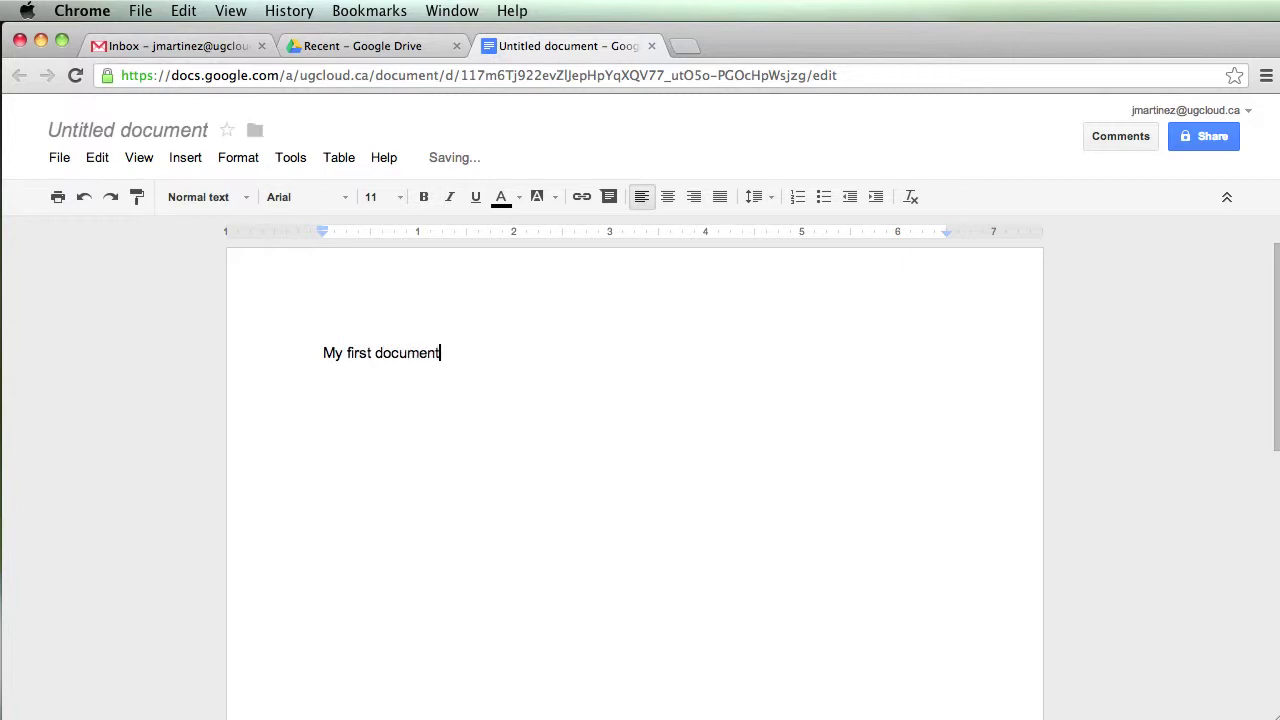
mouse_move(452, 168)
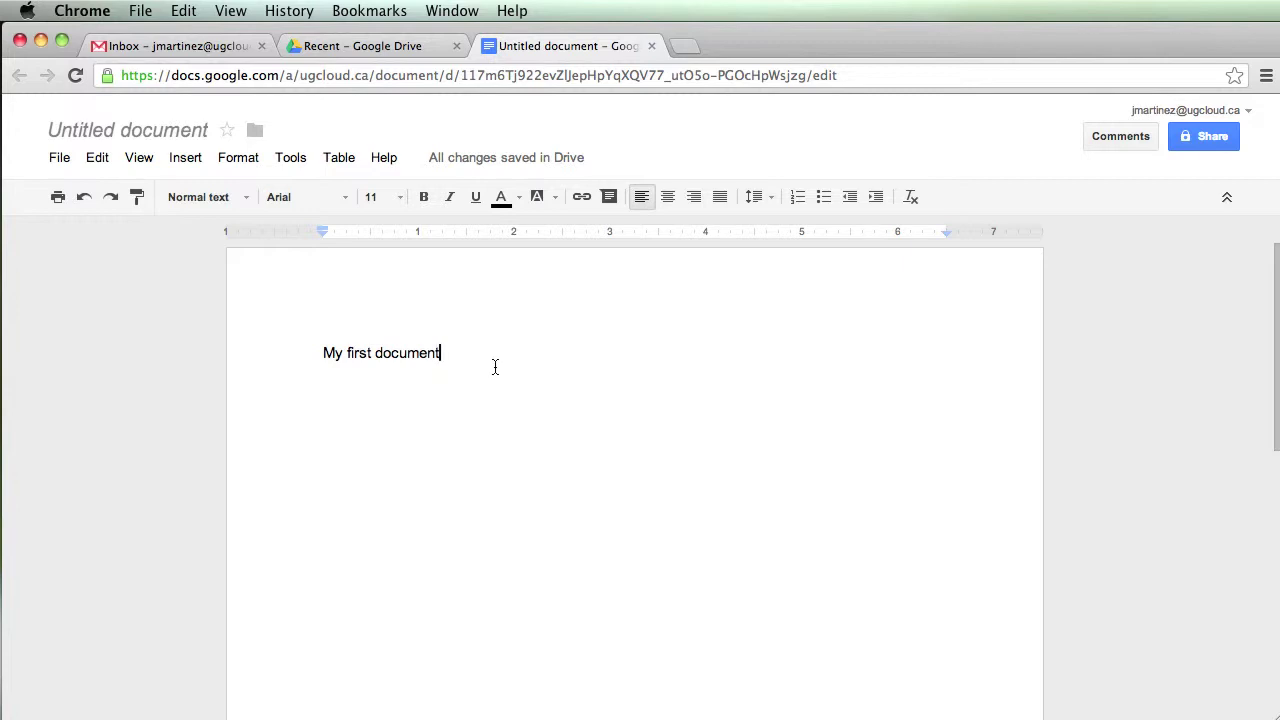
key(Return)
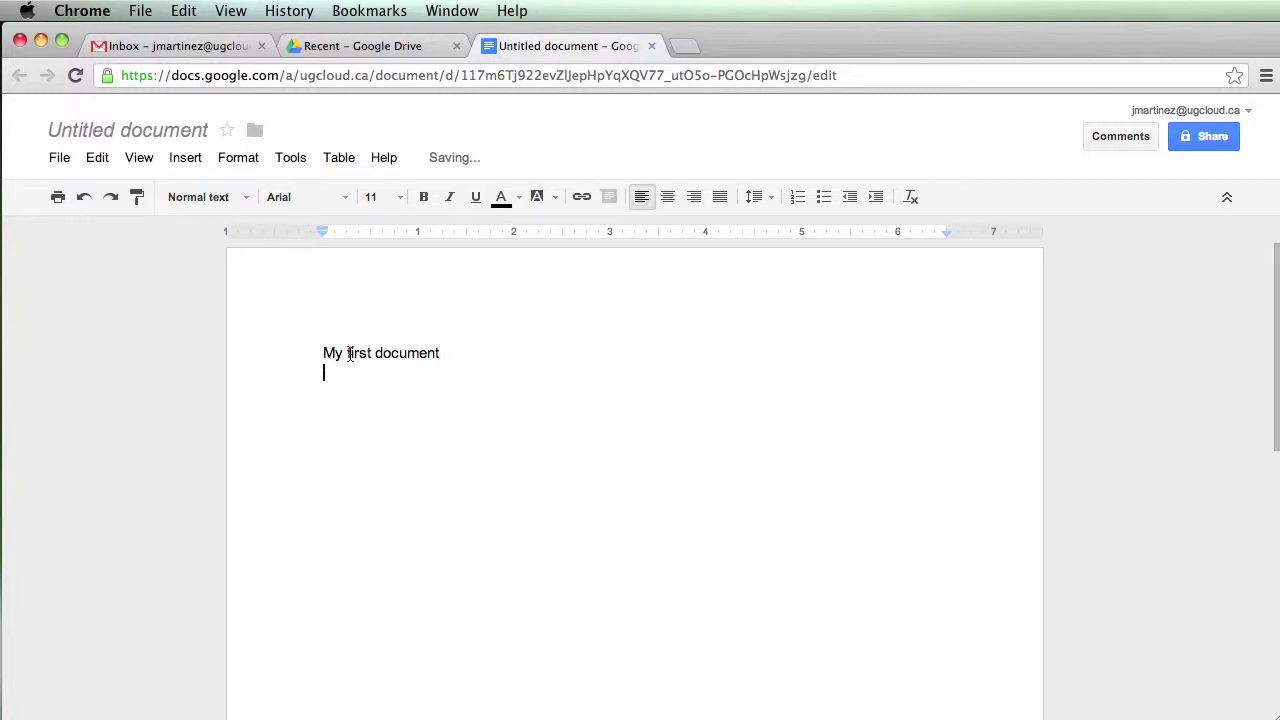
Format 'My first' in Amaranth font, size 24, dark teal colour
drag(324, 352, 377, 352)
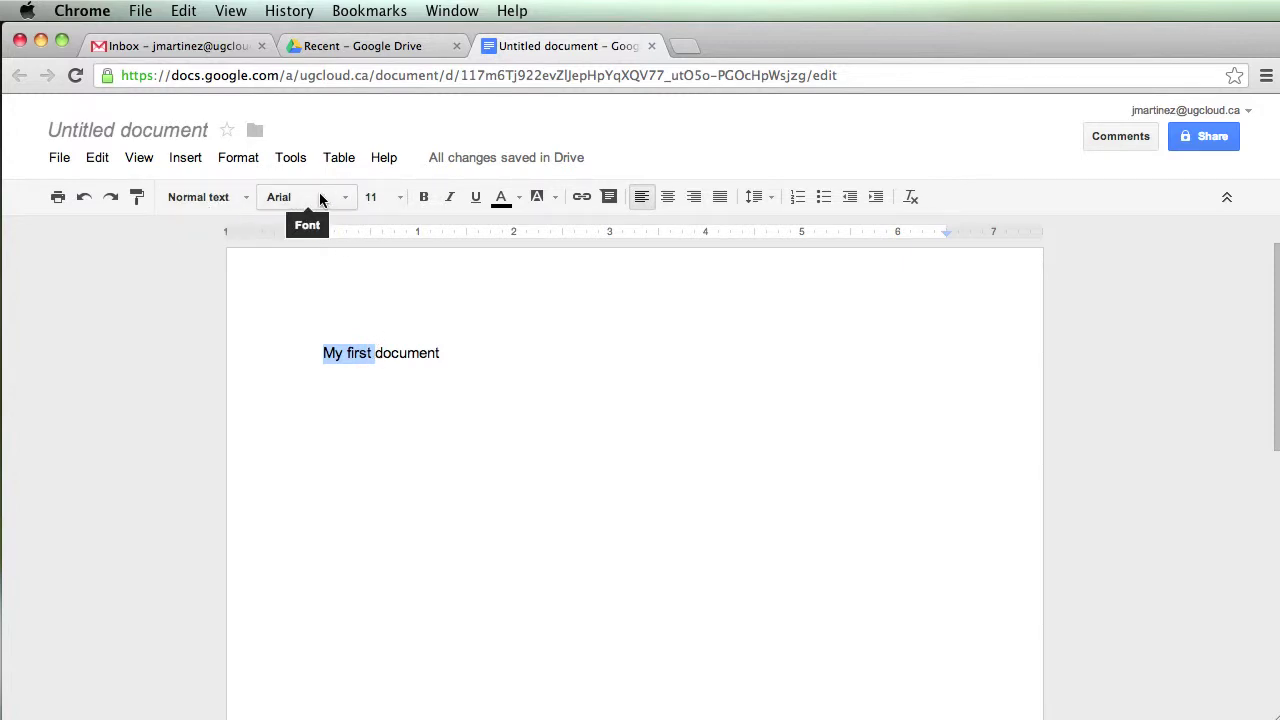
click(344, 196)
click(312, 322)
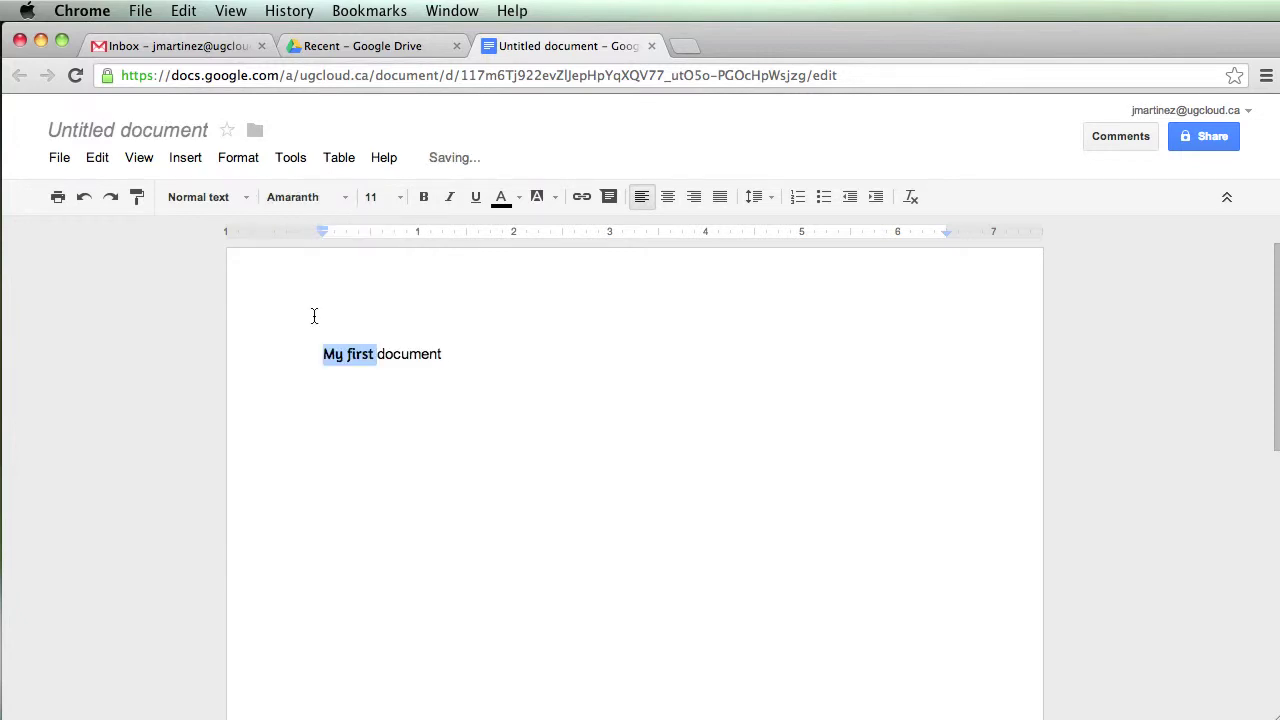
click(402, 199)
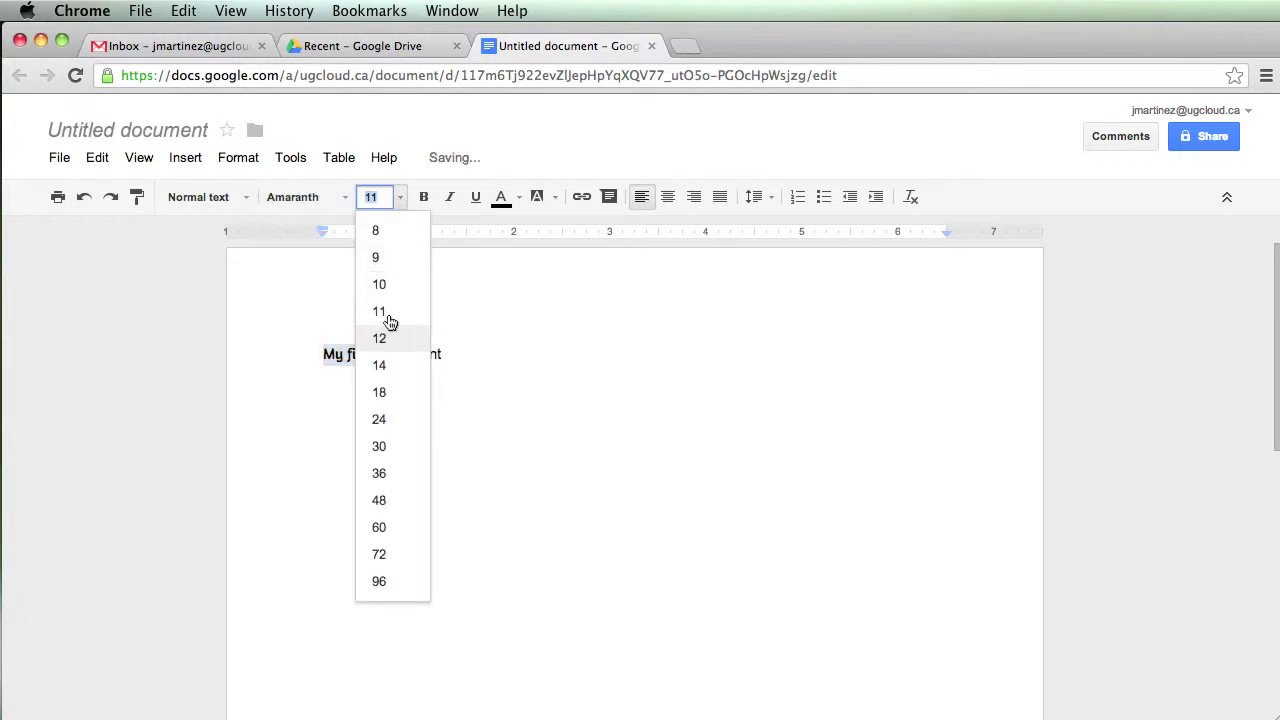
click(380, 420)
click(501, 199)
click(603, 349)
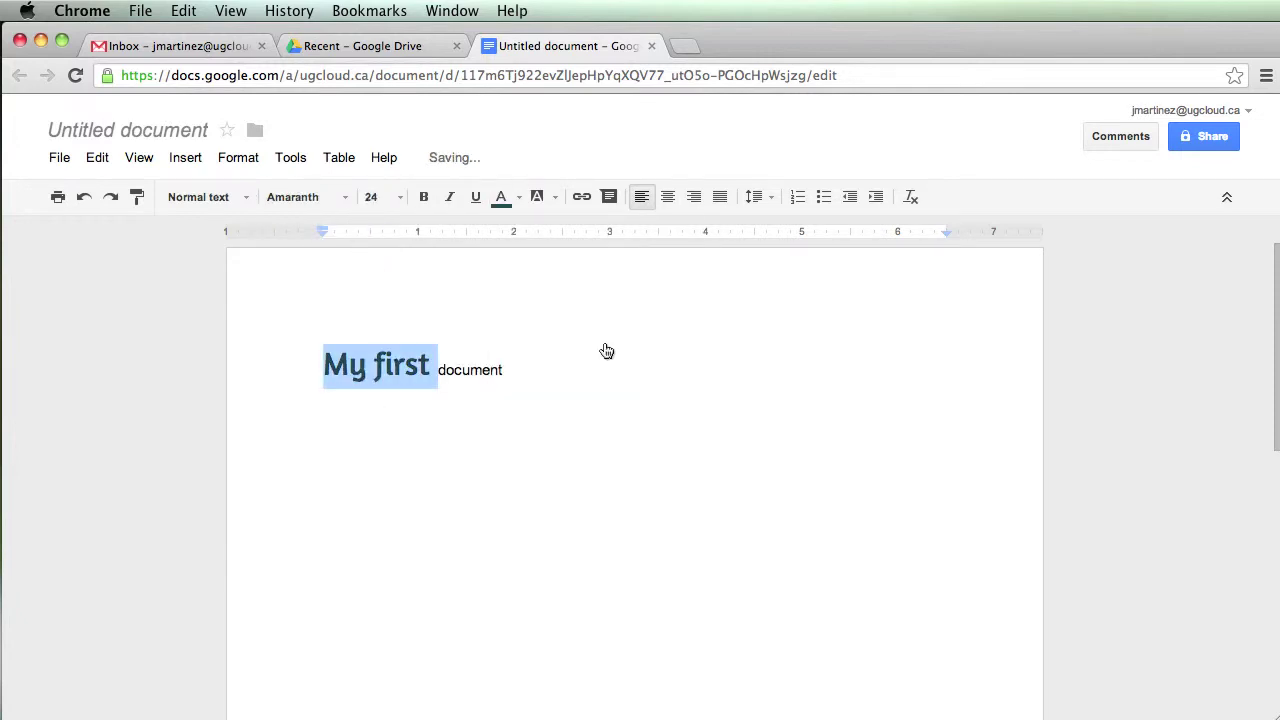
click(577, 370)
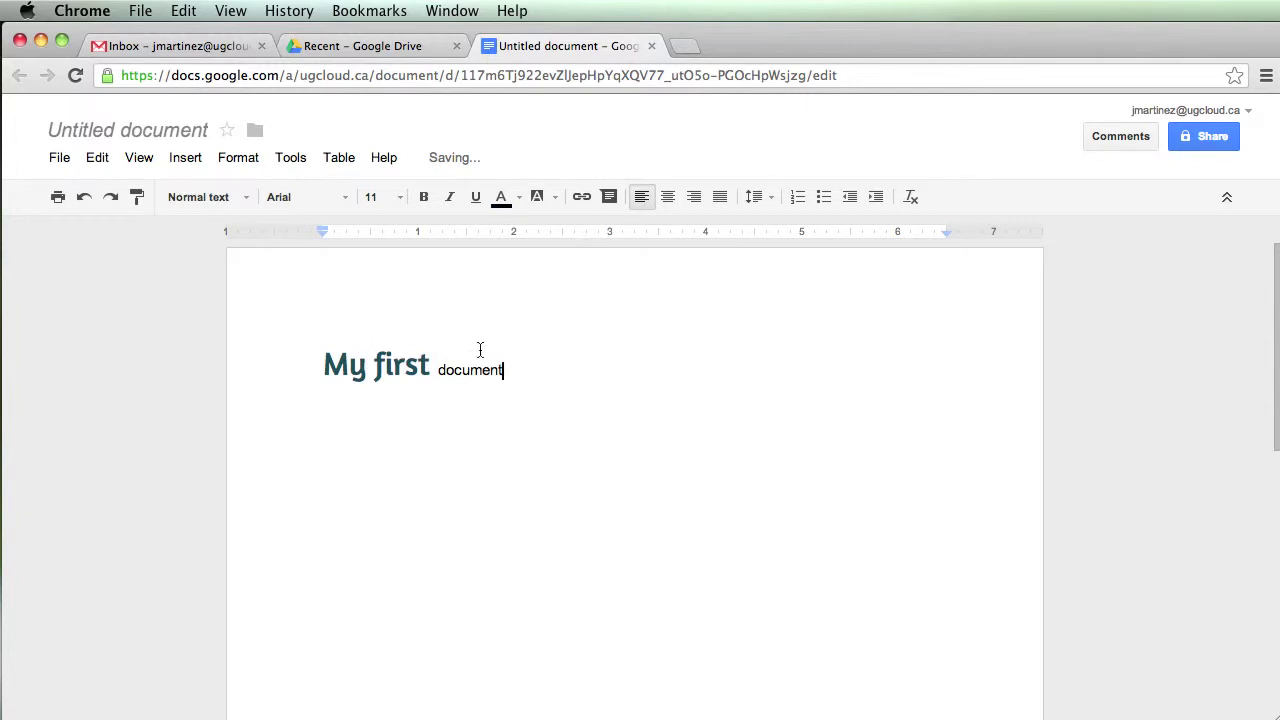
Link the word 'document' to cbc.ca
drag(436, 369, 509, 369)
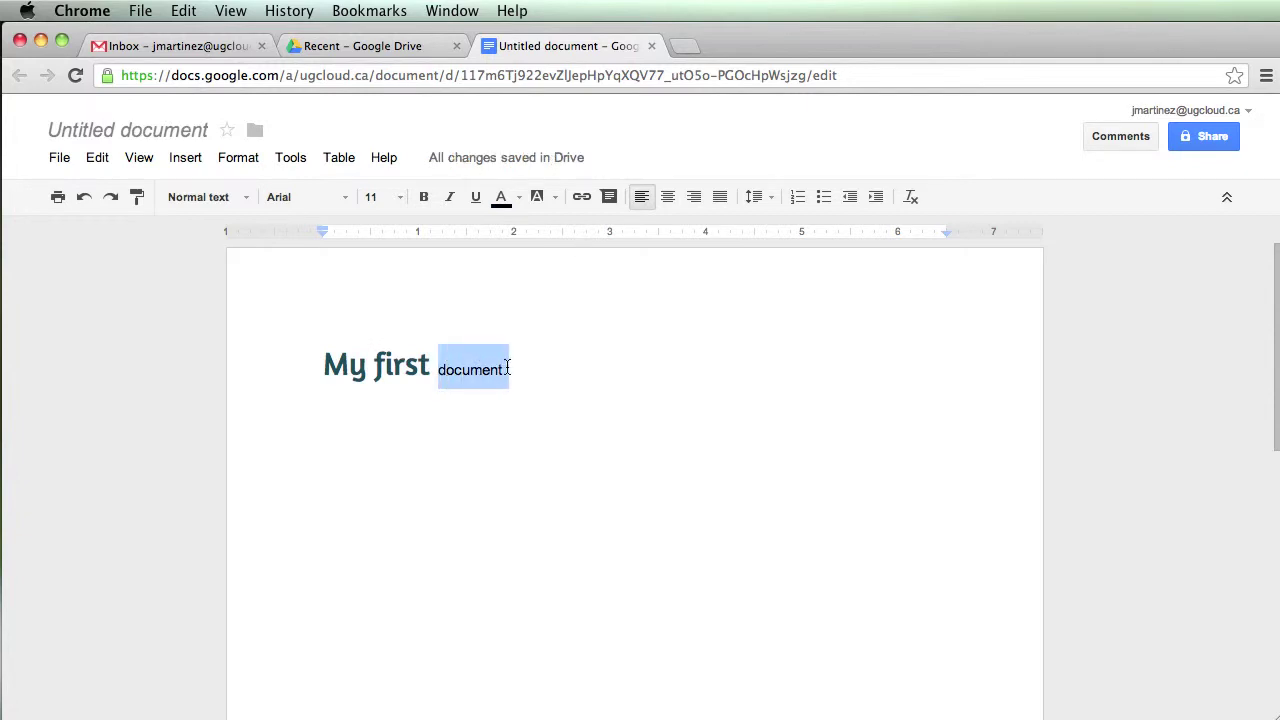
click(581, 197)
text(cbc)
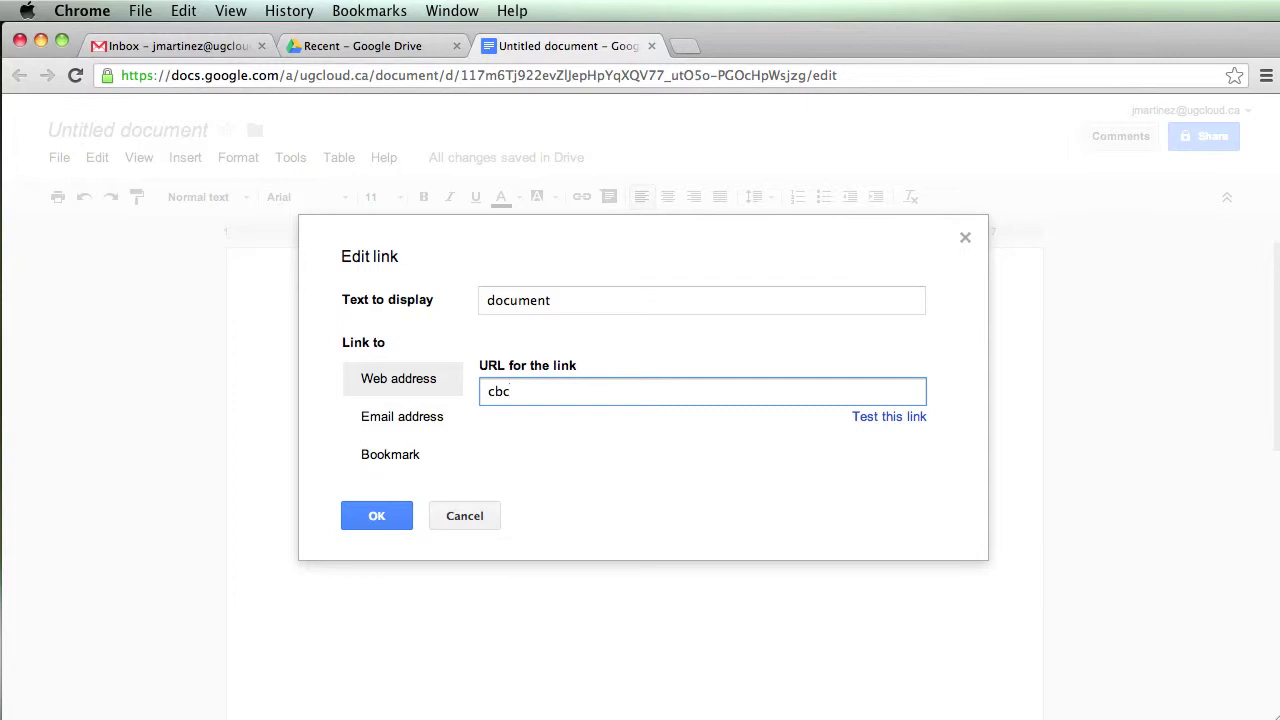
text(.ca)
click(389, 515)
click(588, 361)
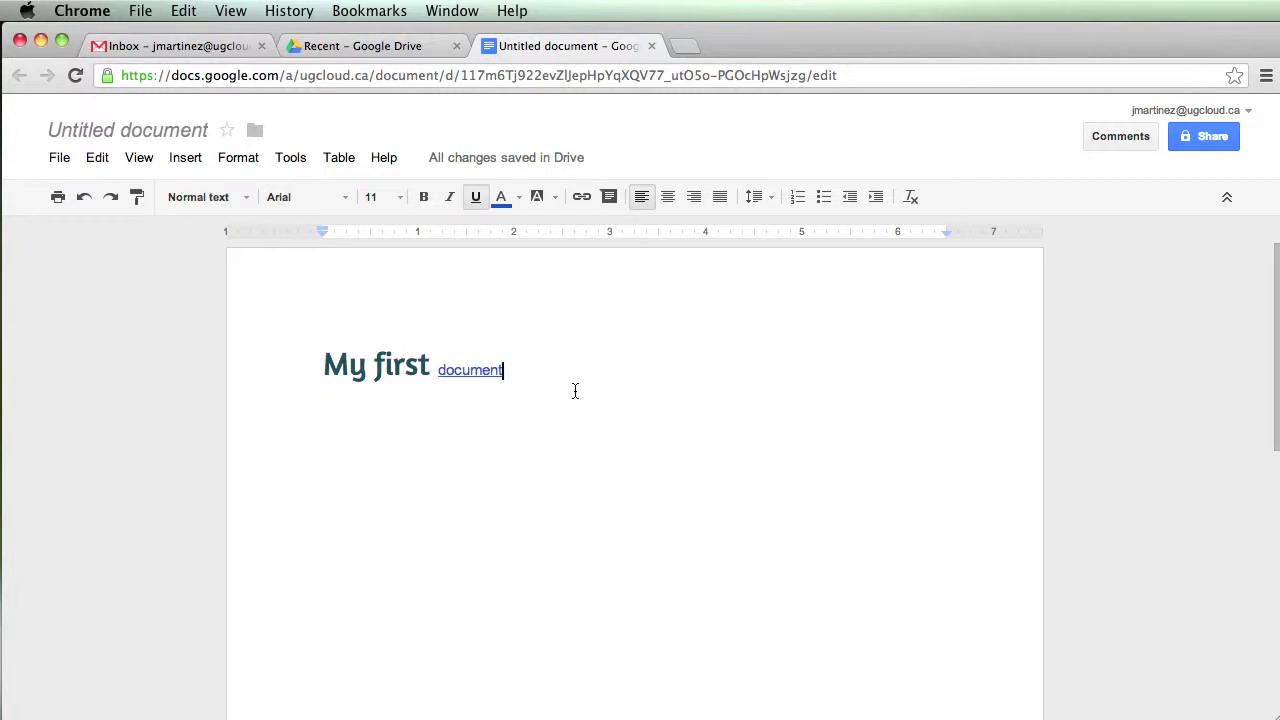
Post a comment on 'document' addressed to a colleague, saying it needs some work
click(609, 197)
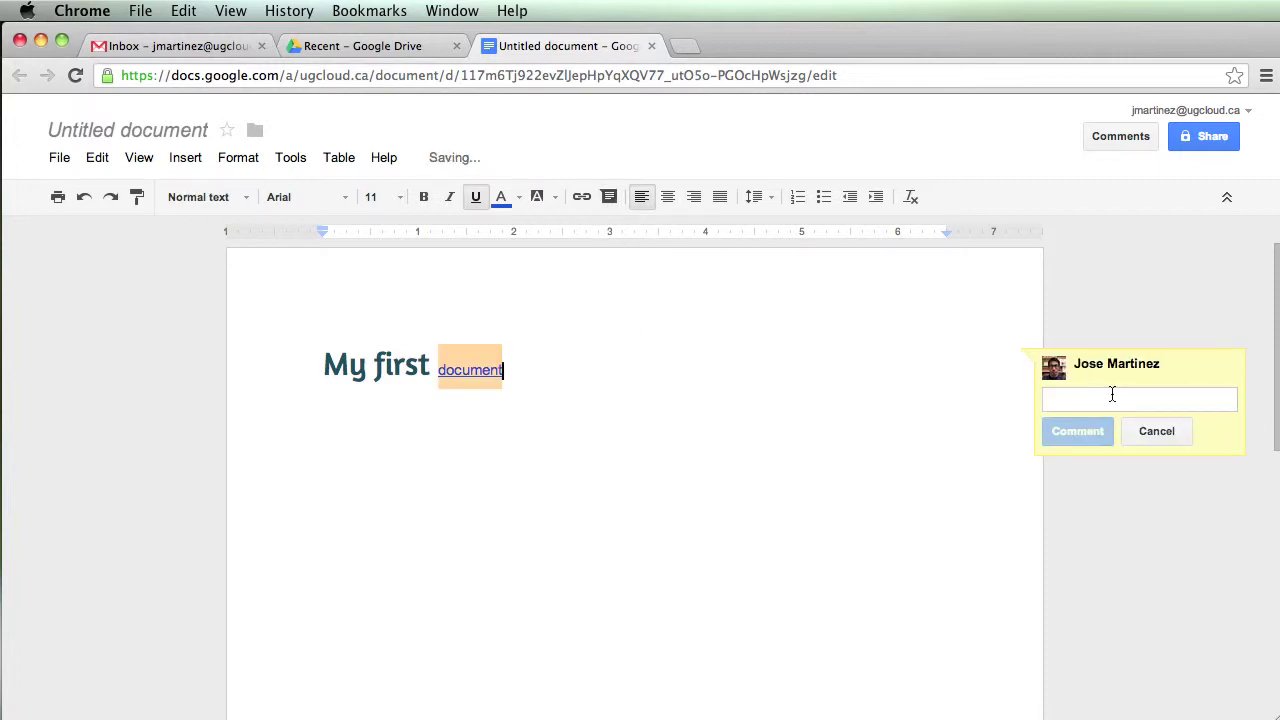
text(Hey Jose)
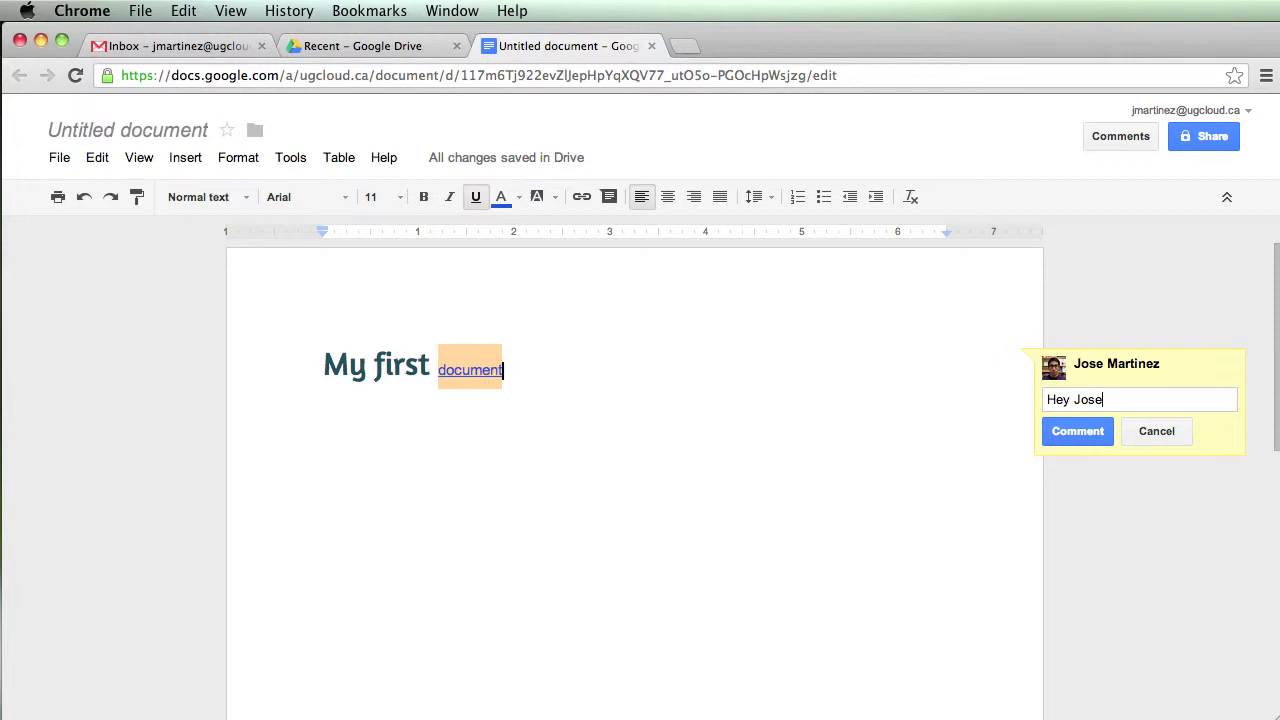
text(, This needs some work)
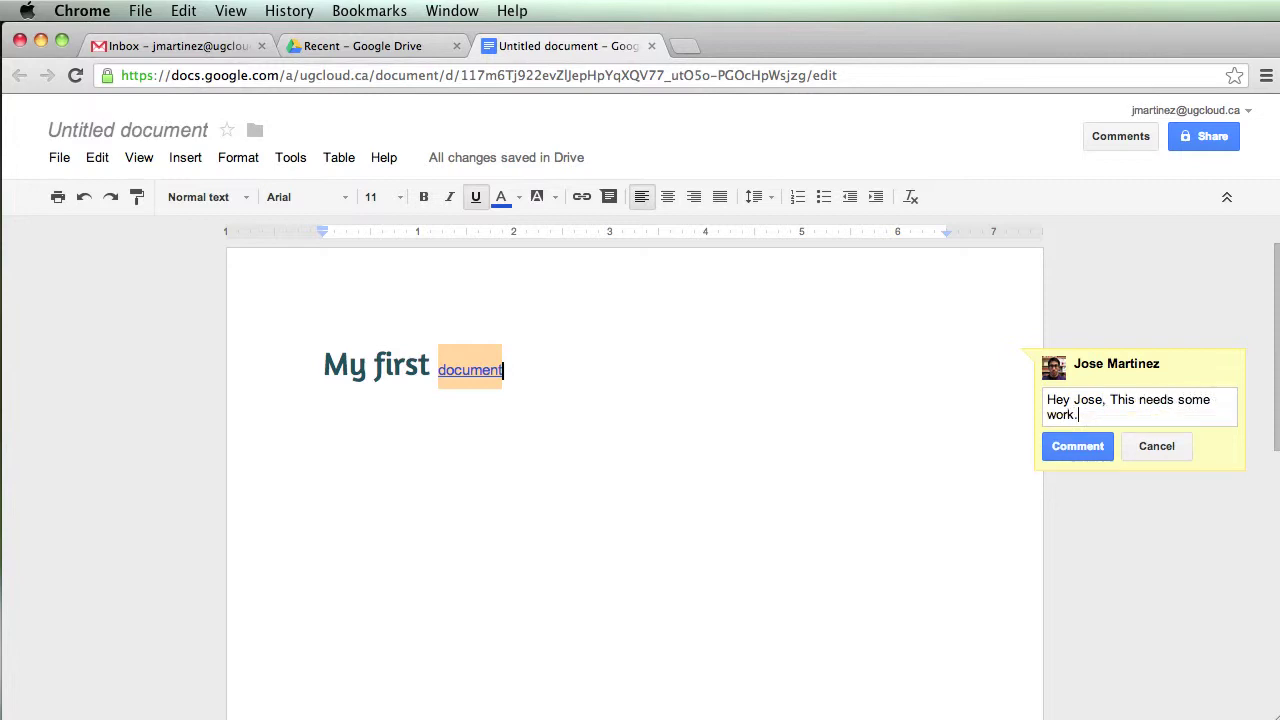
text(.)
click(1089, 443)
Add the line 'Okay, I will add more.' below the heading
key(Return)
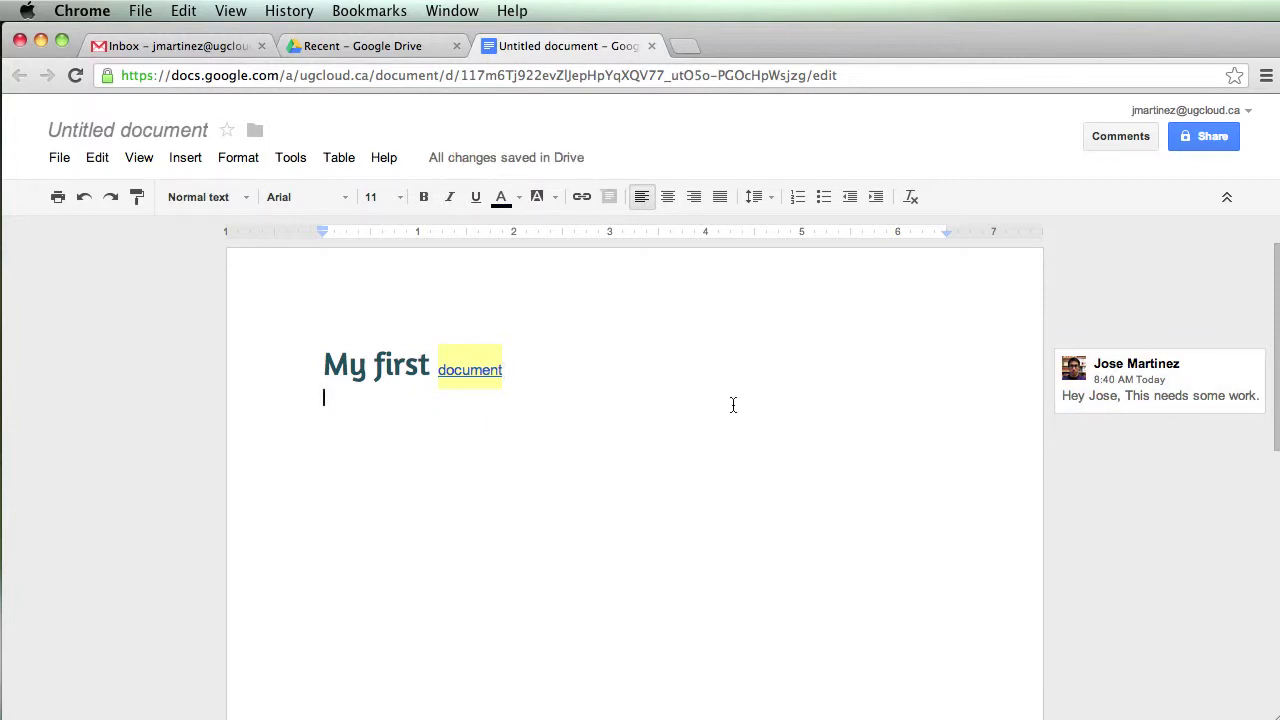
key(Return)
text(Okay, I will add )
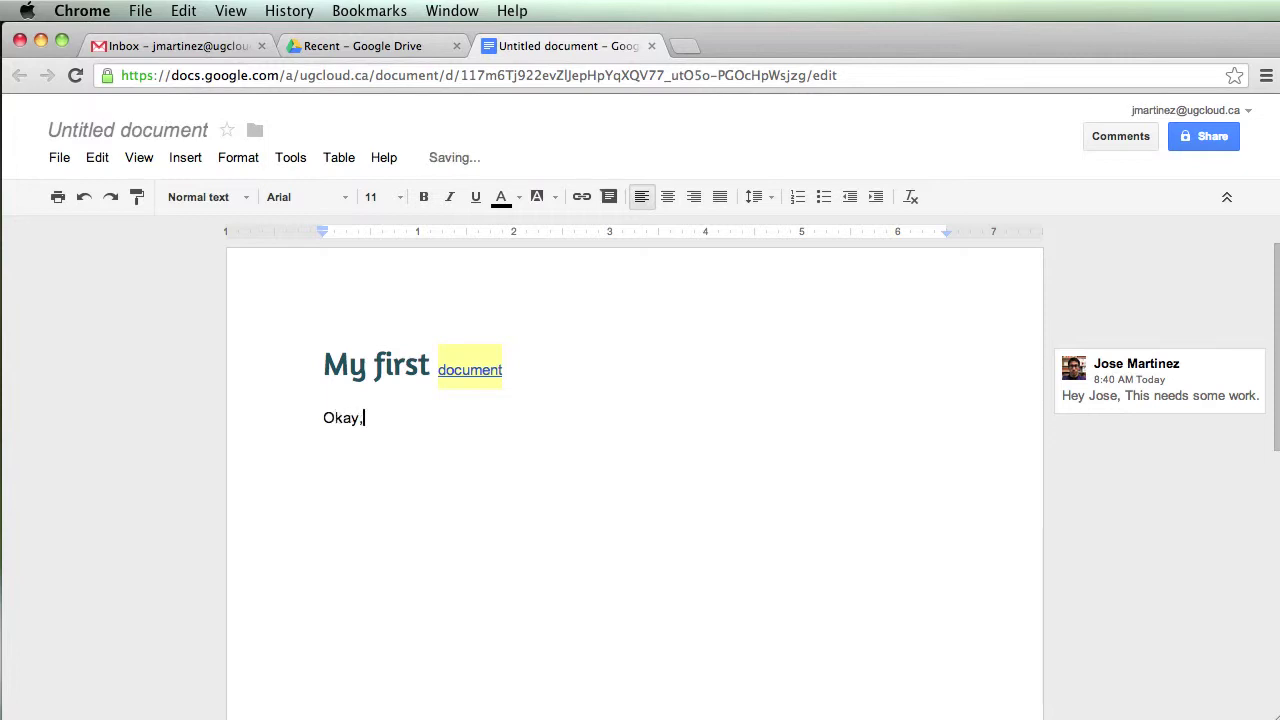
text(more.)
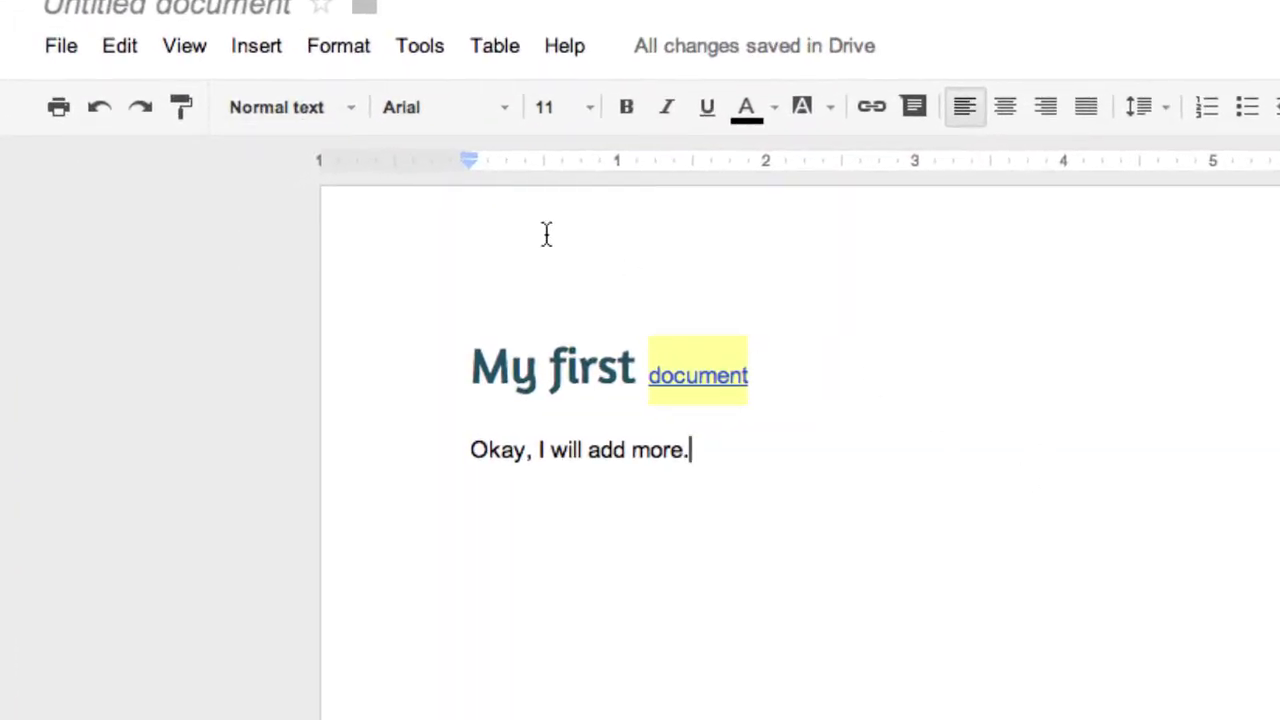
Browse the revision history through older revisions, return to the latest, and close it
click(62, 47)
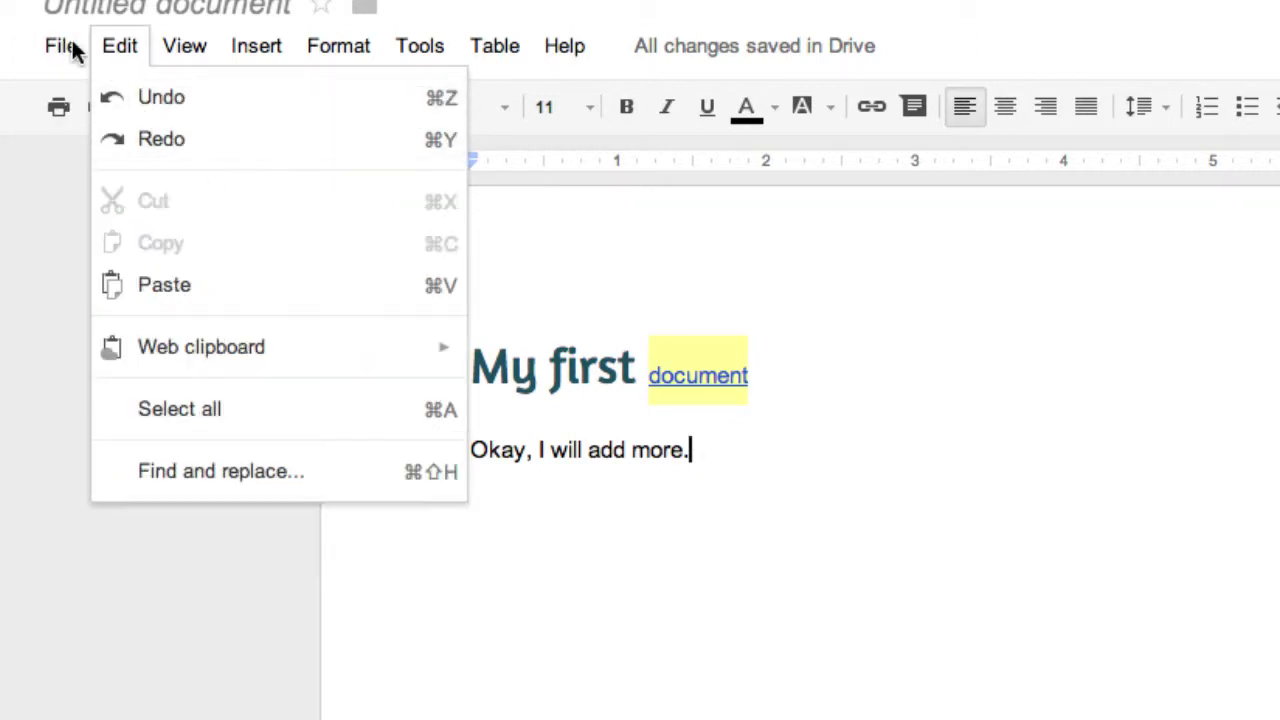
click(146, 346)
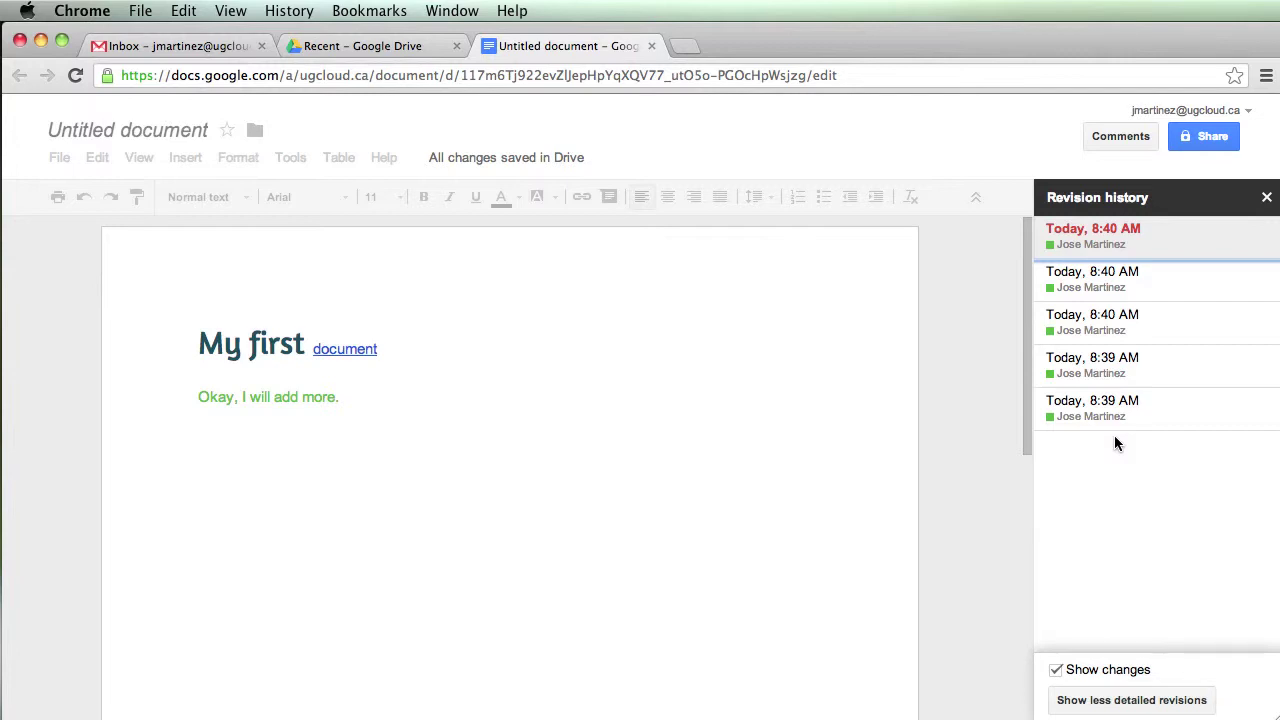
click(1115, 416)
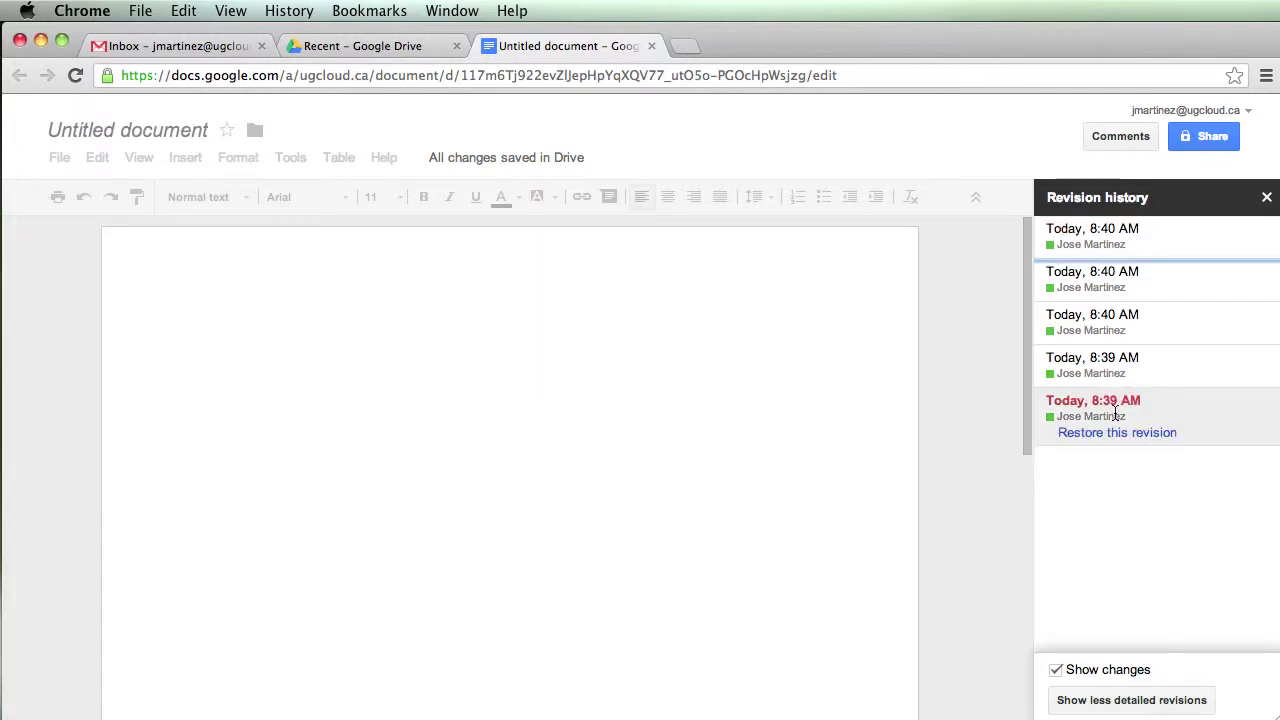
click(1113, 366)
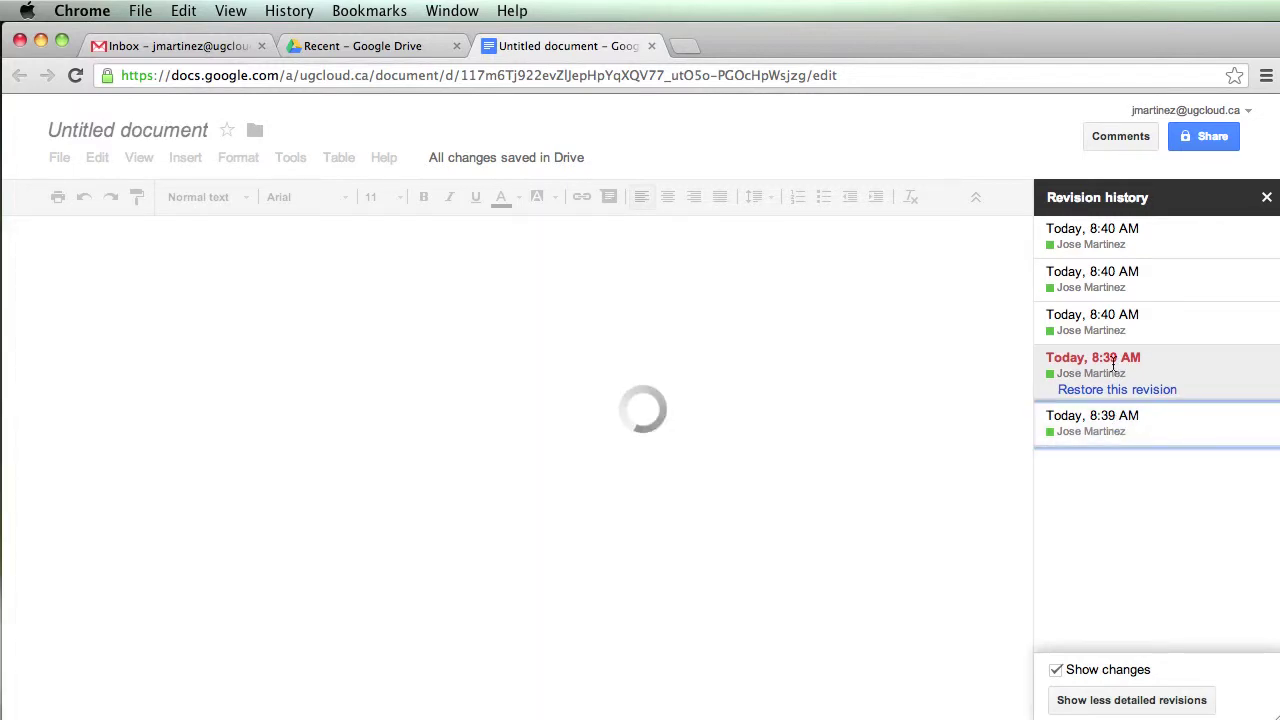
click(1110, 287)
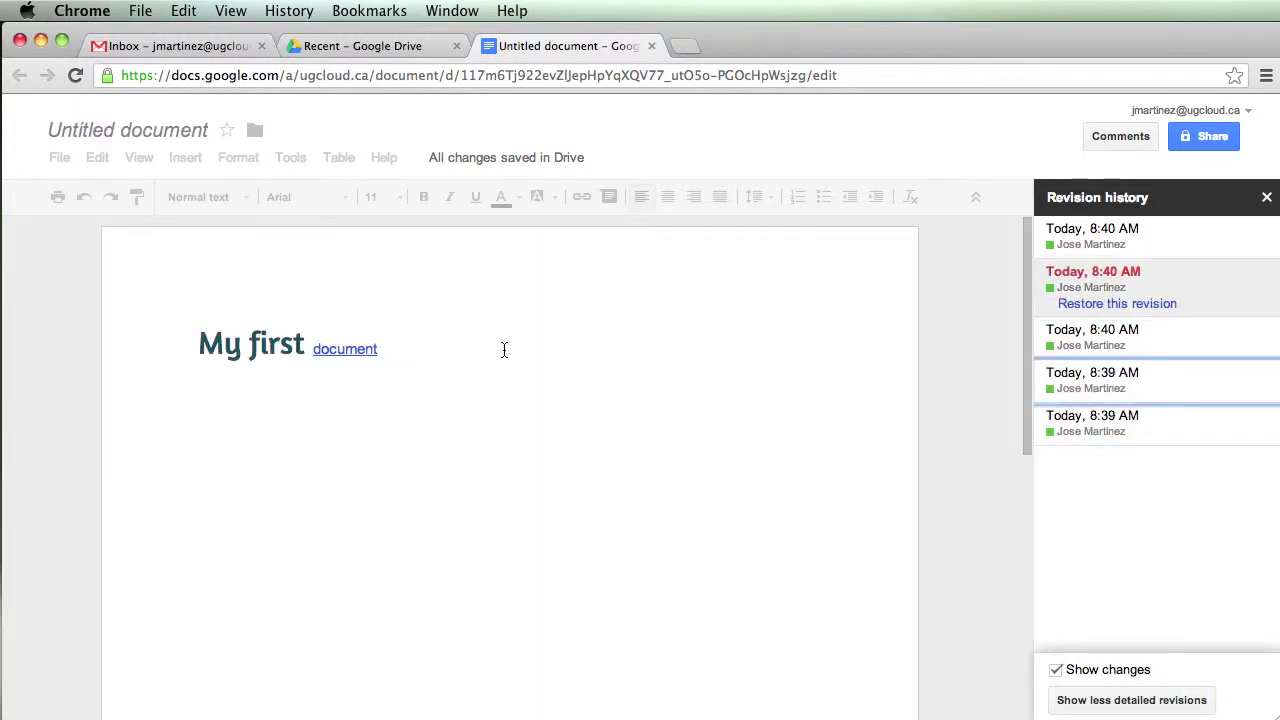
click(1070, 244)
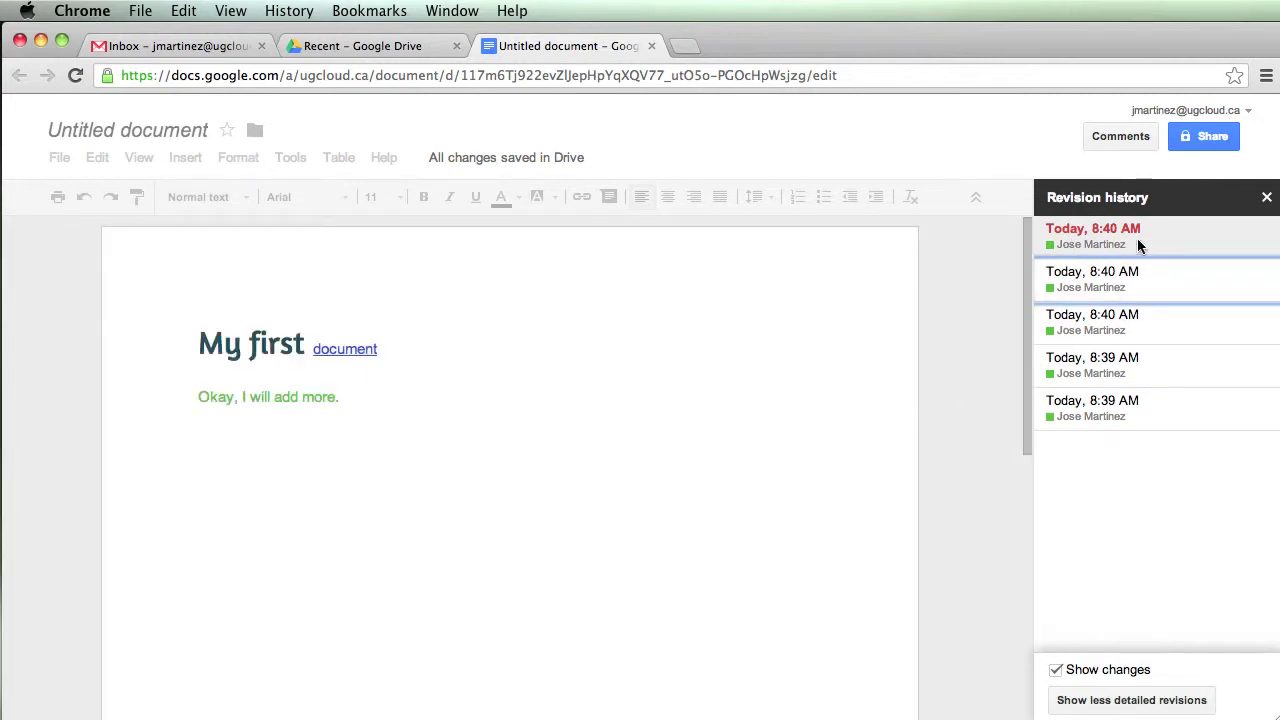
click(1265, 199)
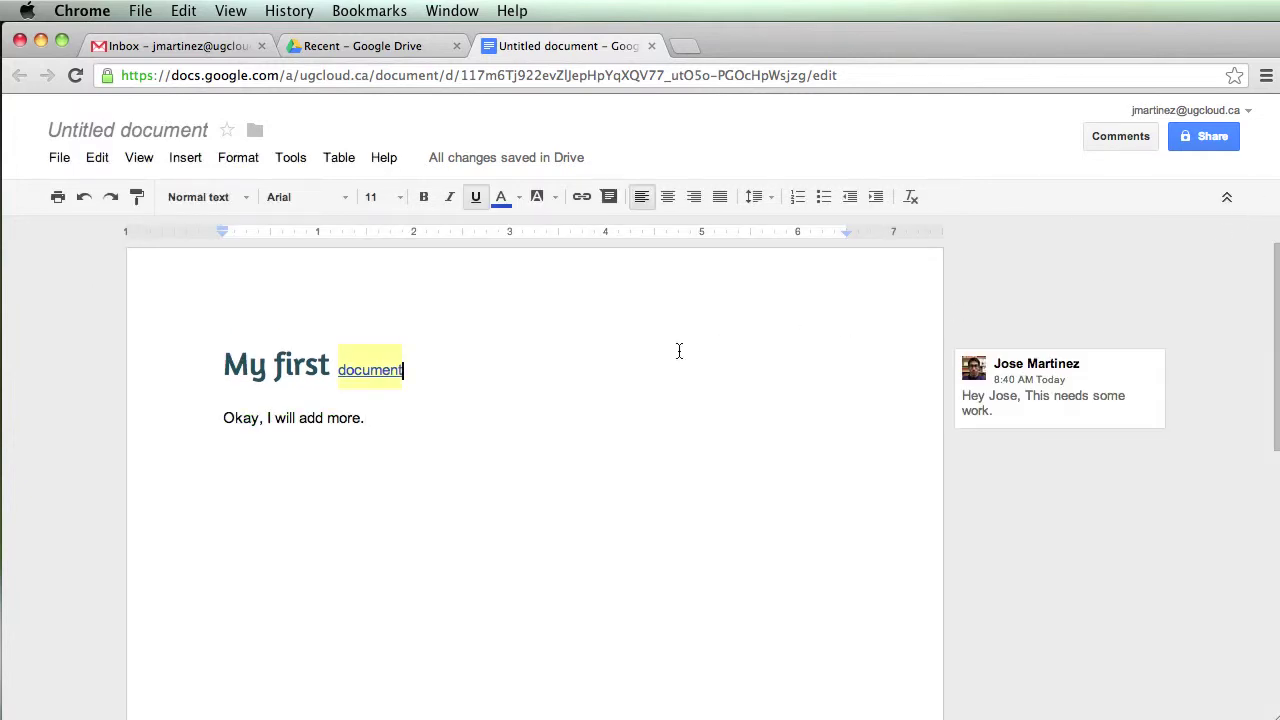
Begin renaming the document to 'My first Google Doc'
click(126, 138)
text(My f)
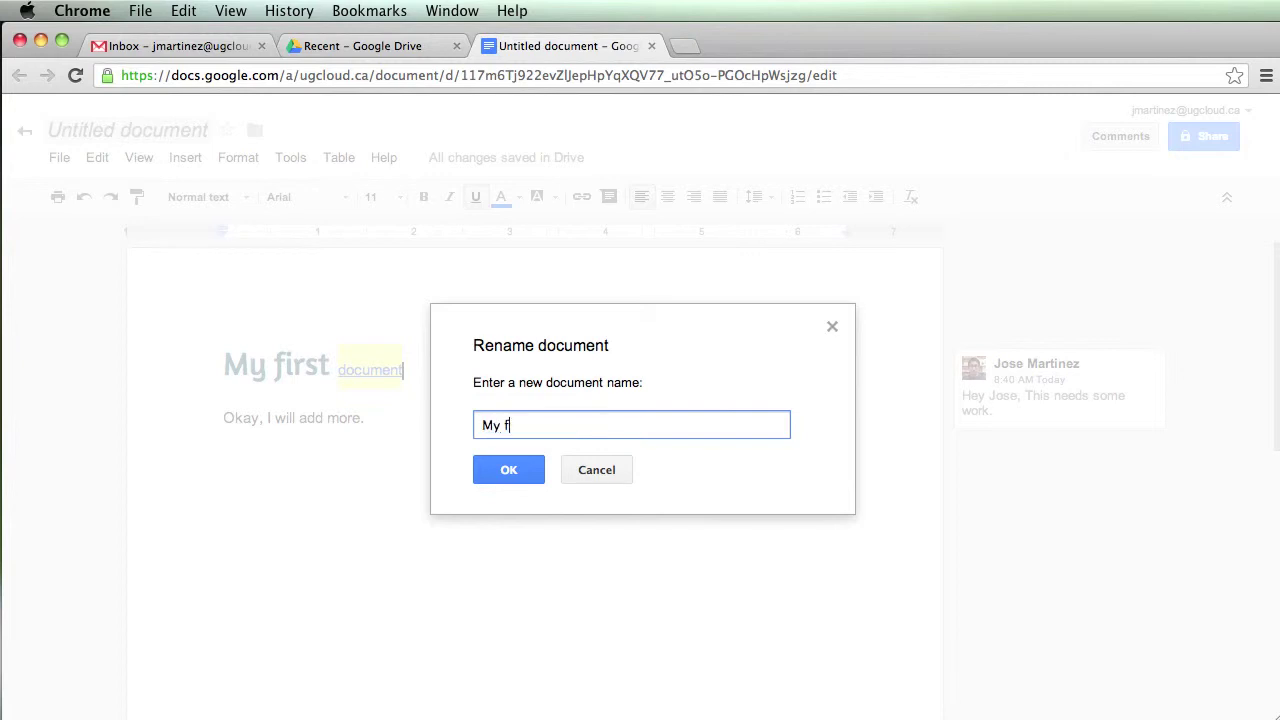
text(irst Google D)
key(BackSpace)
Finish renaming to 'My first Google Doc' and add blank lines below the text
text(Google Doc)
key(Return)
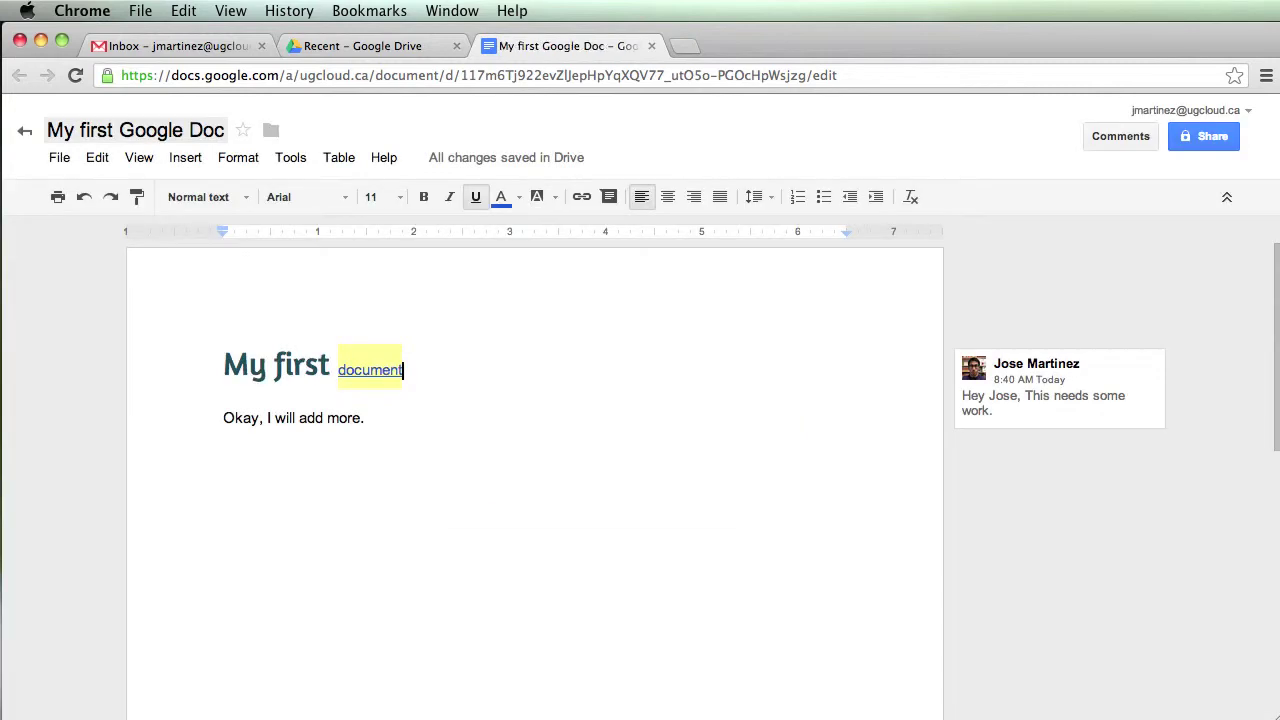
click(413, 430)
key(Return)
key(Return)
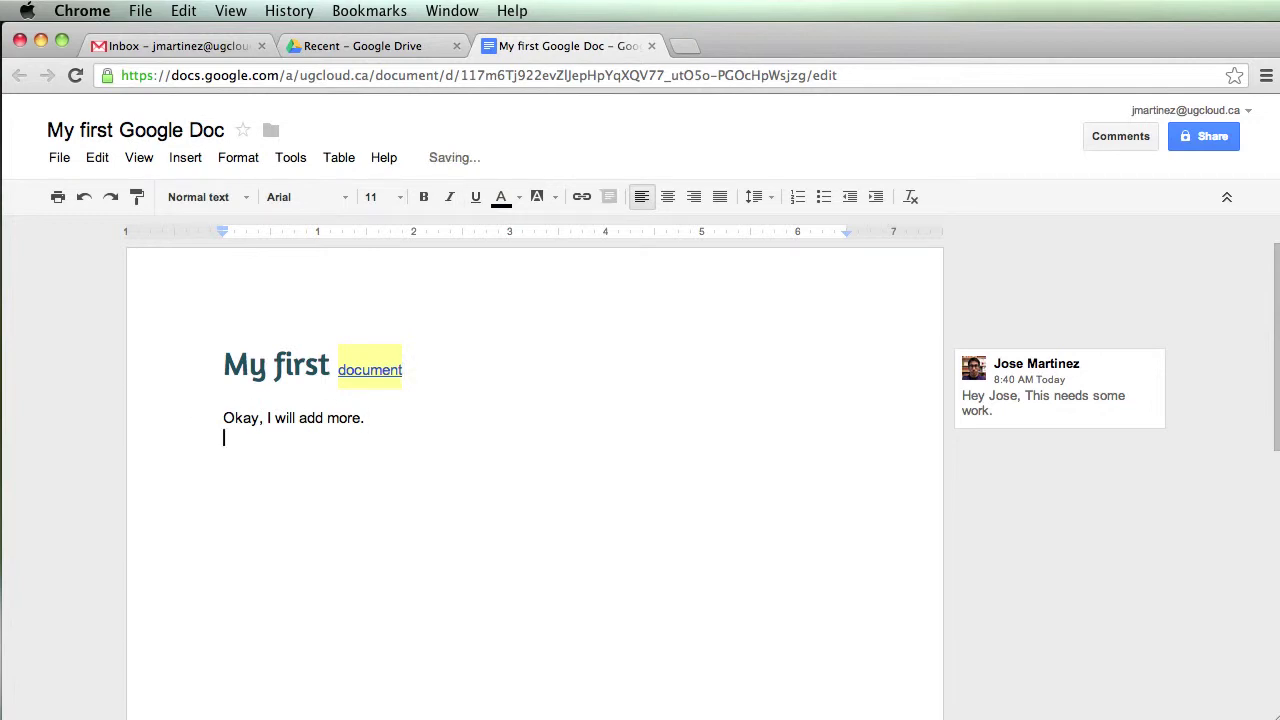
Insert an empty 5 x 2 table below 'Okay, I will add more.'
click(195, 162)
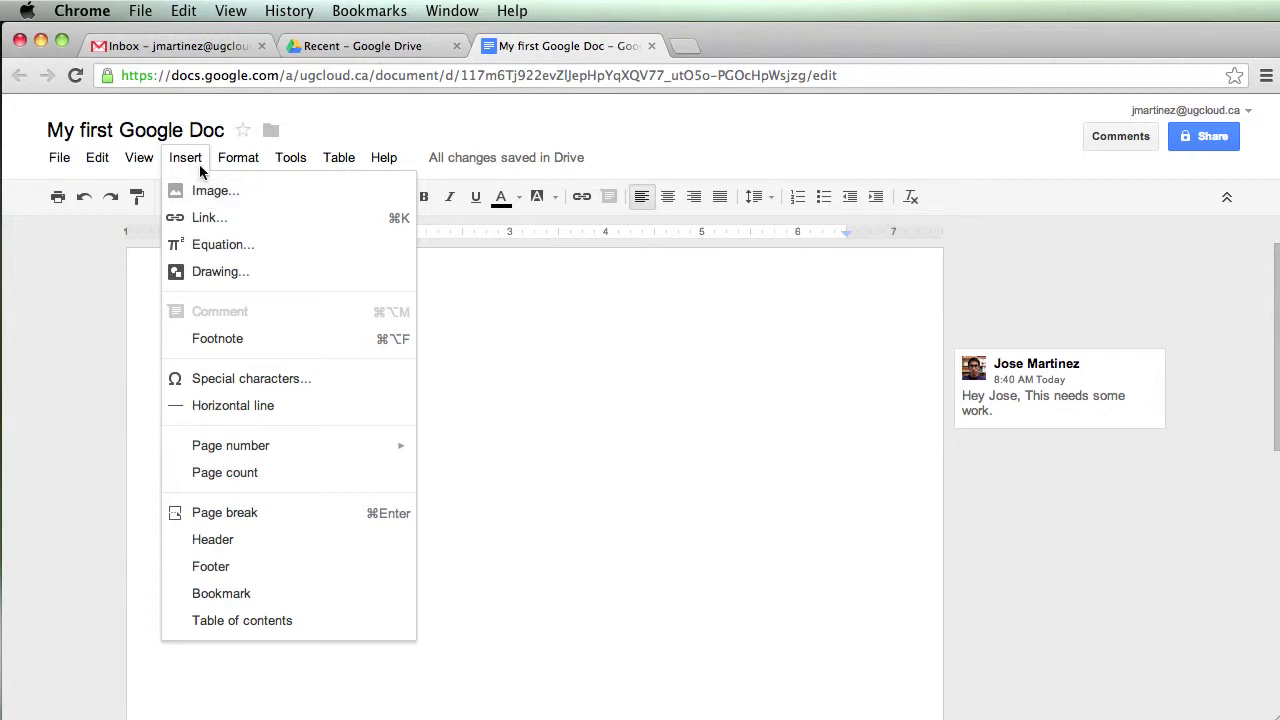
mouse_move(332, 165)
mouse_move(360, 192)
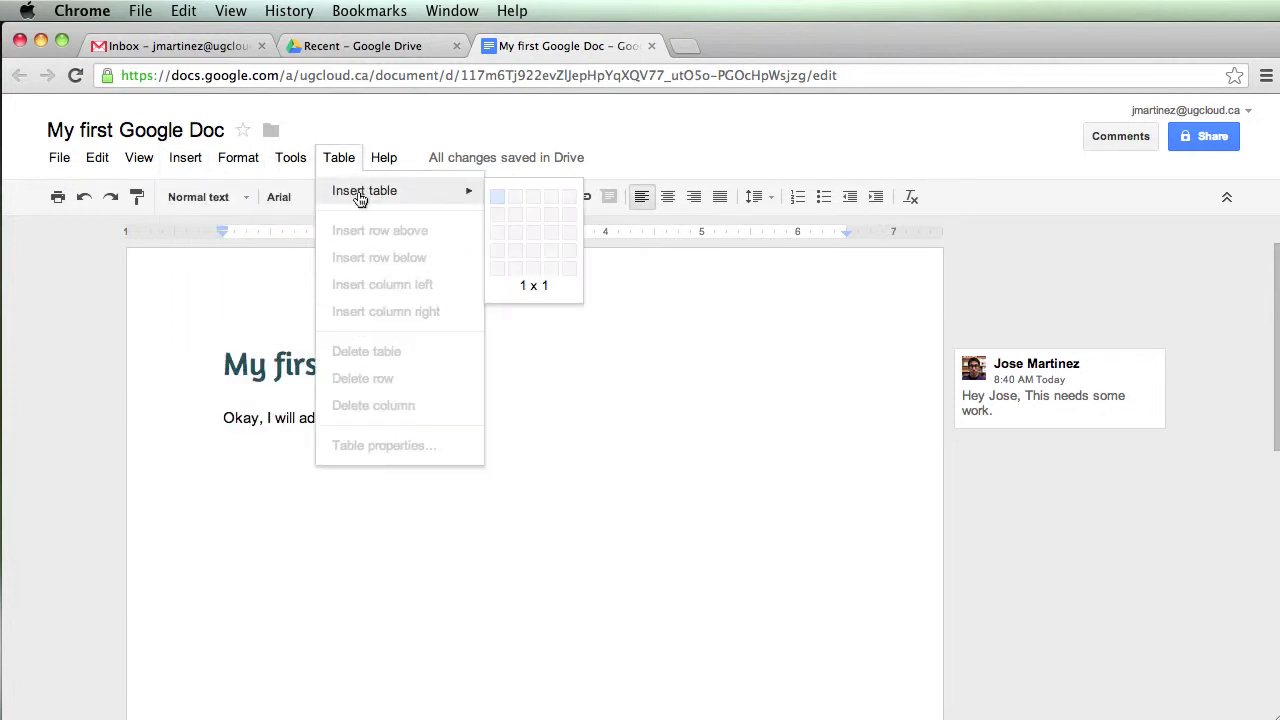
click(568, 221)
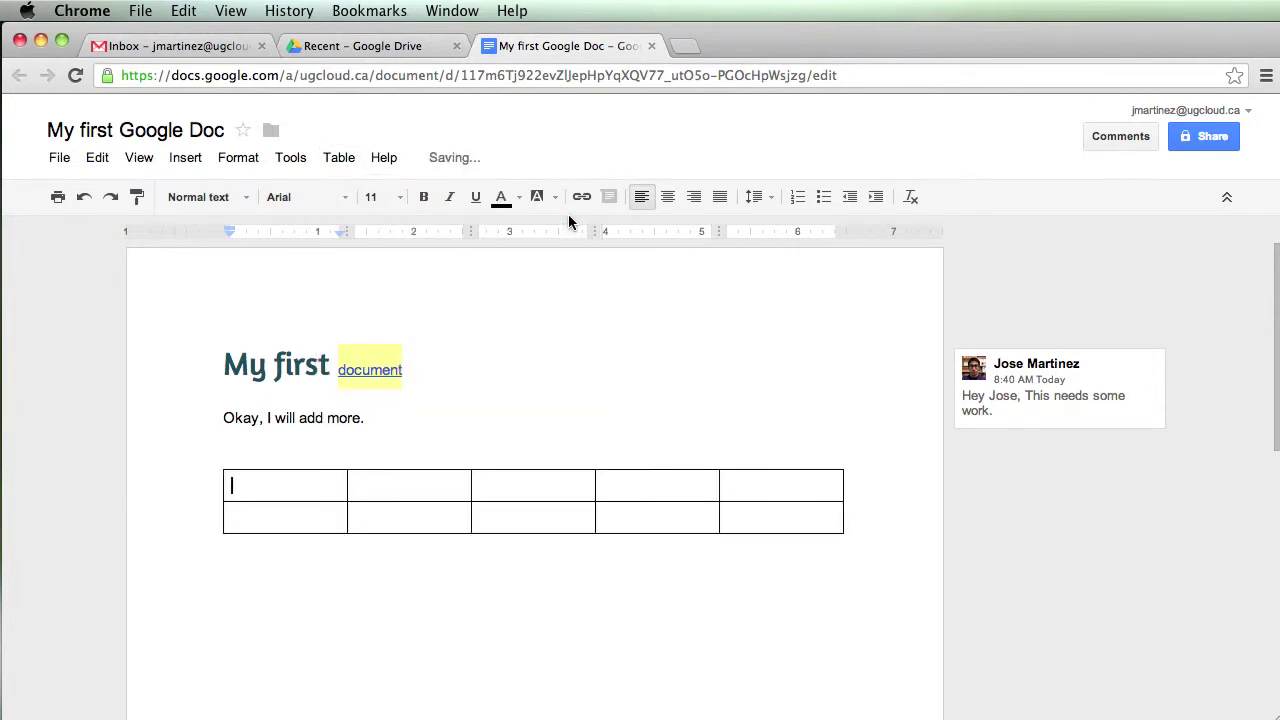
click(519, 407)
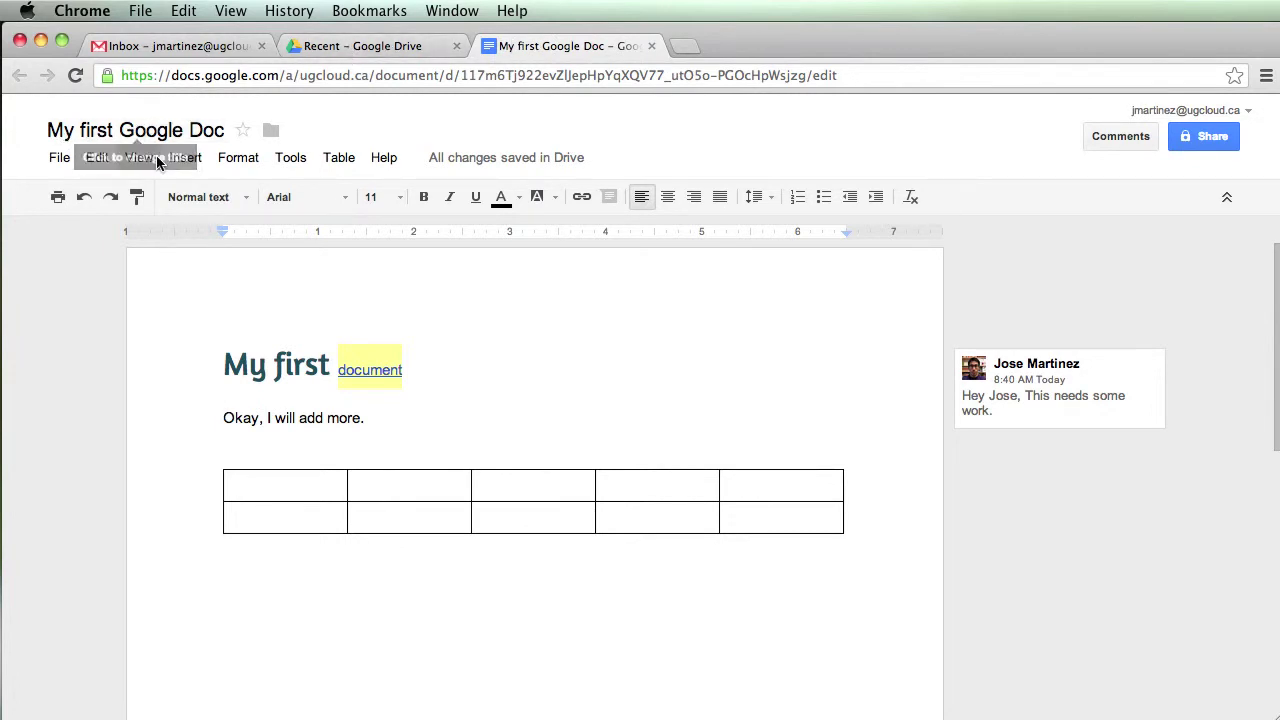
click(365, 49)
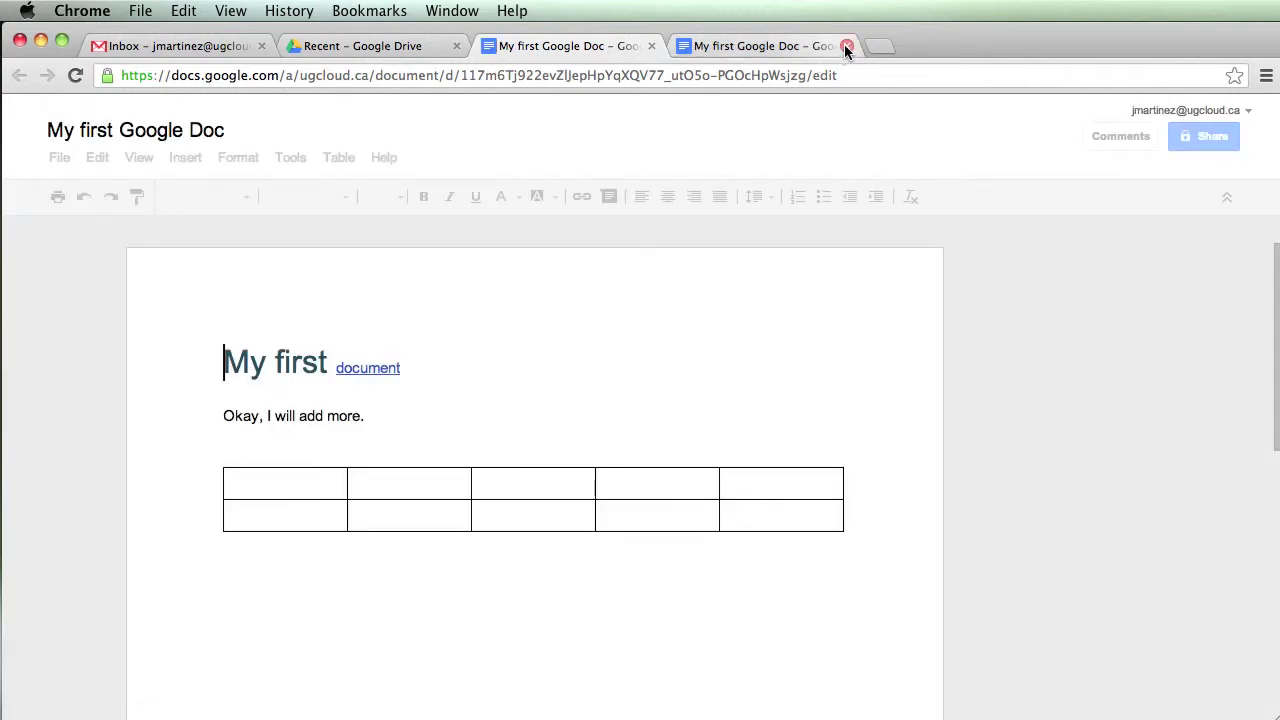
click(845, 47)
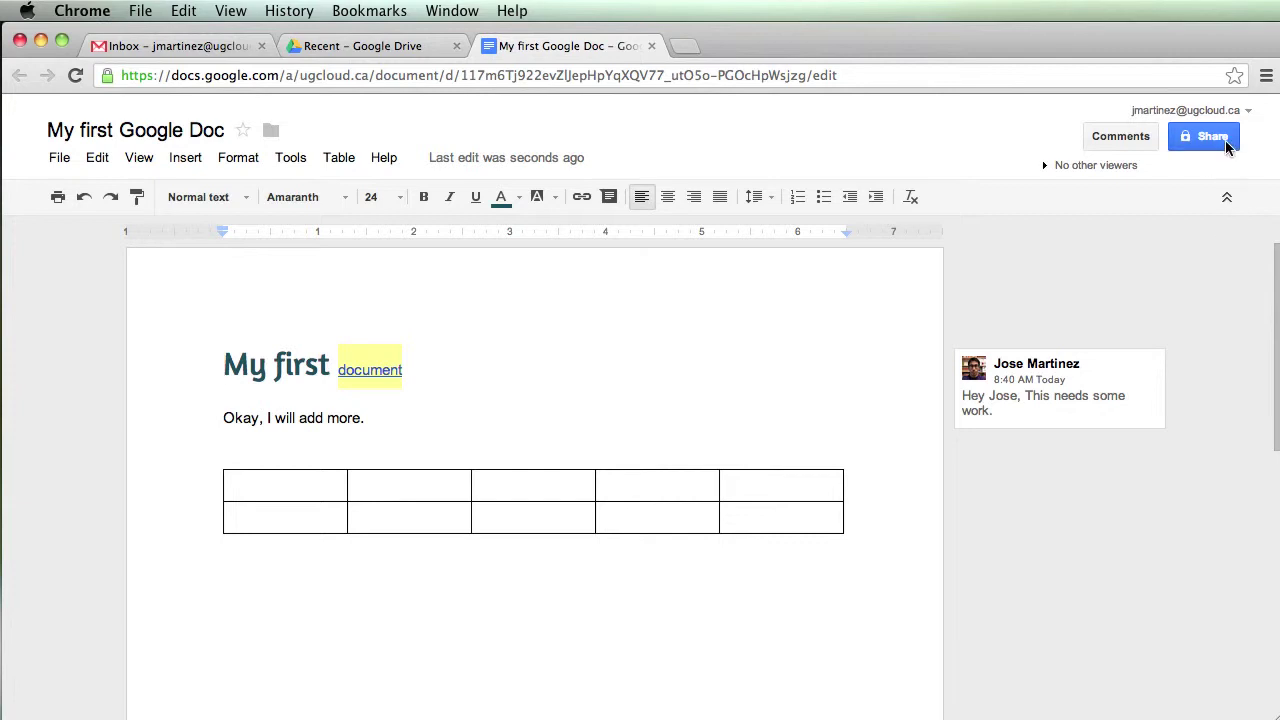
Open the sharing settings and show the visibility options, with Private still selected
mouse_move(1229, 146)
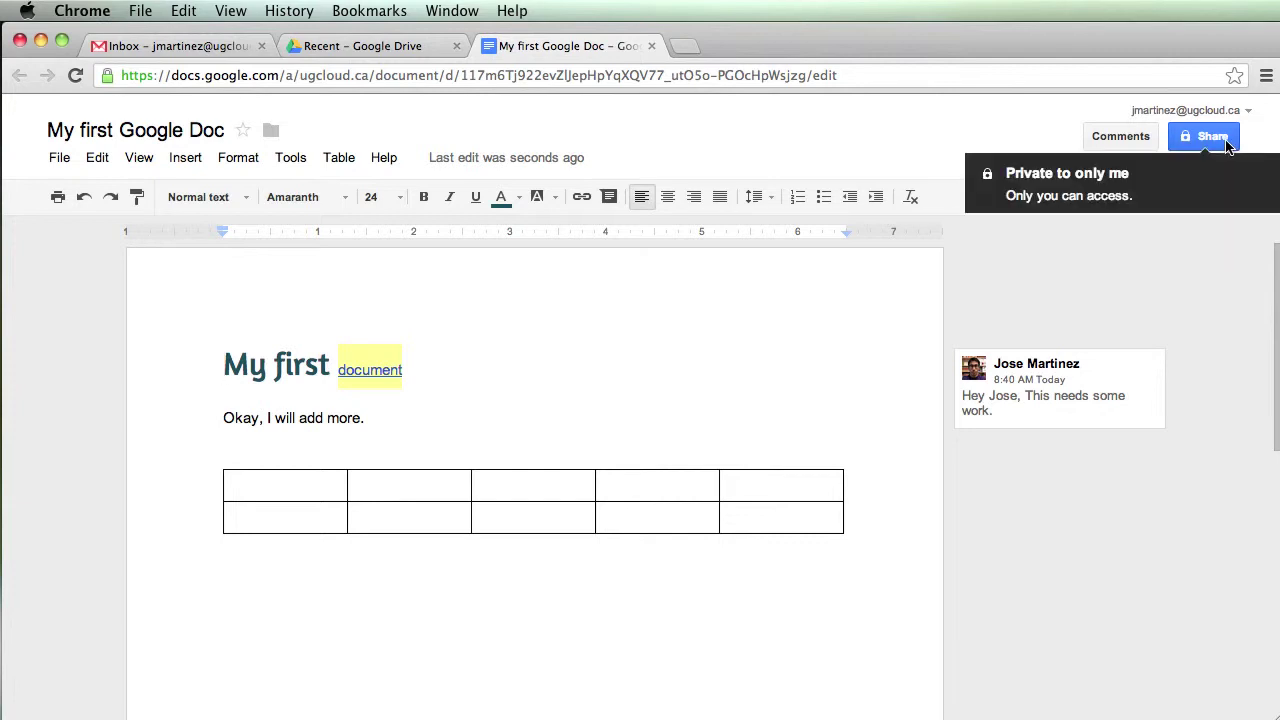
click(1229, 146)
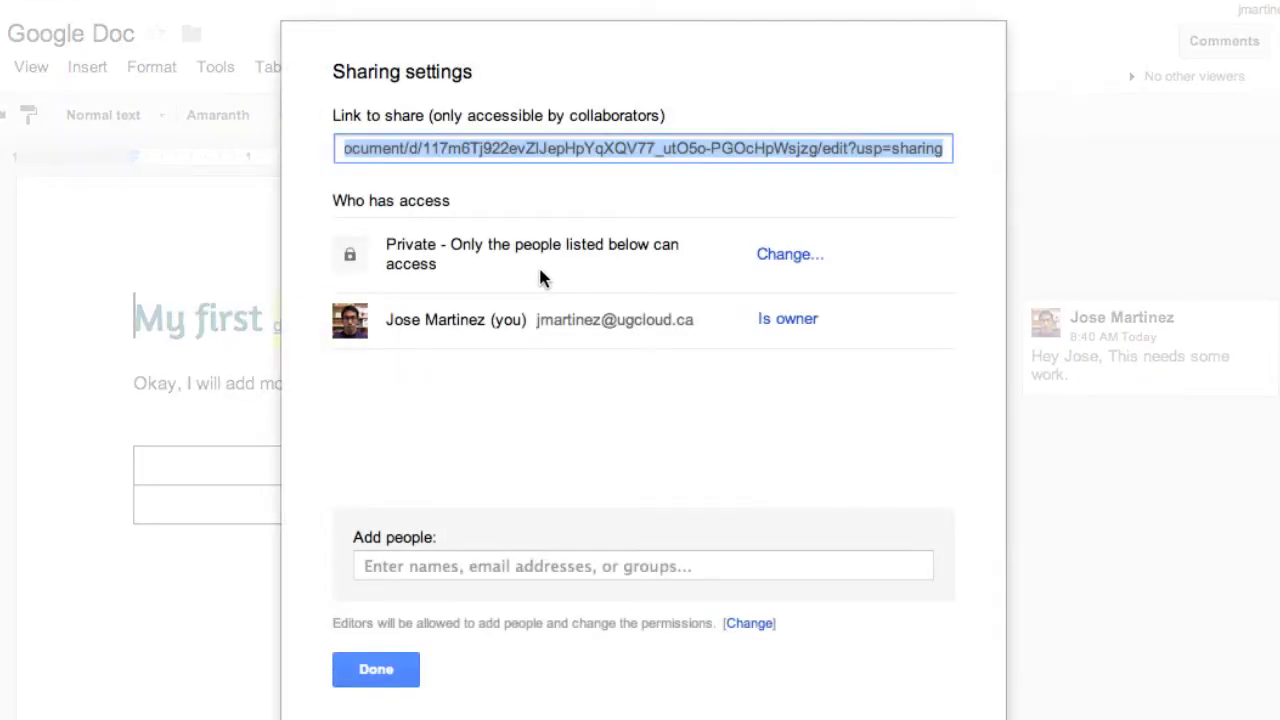
click(789, 256)
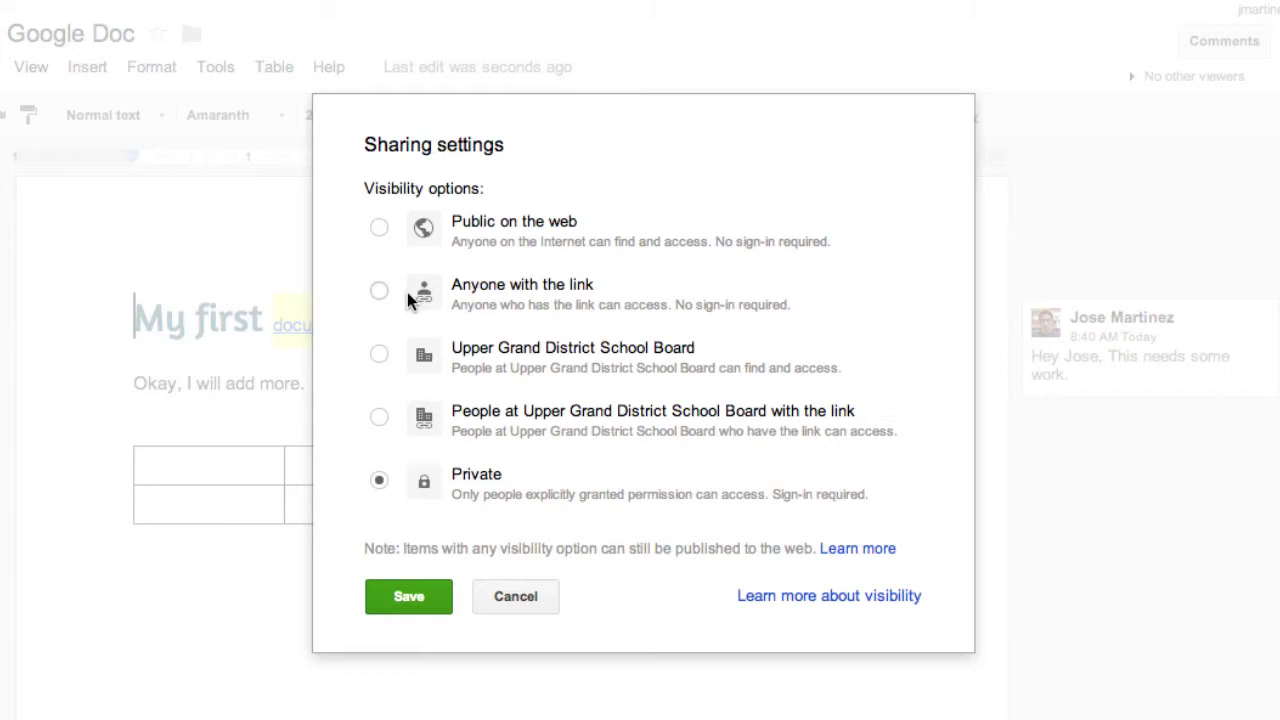
Set visibility to Anyone with the link with view-only access and save
click(379, 291)
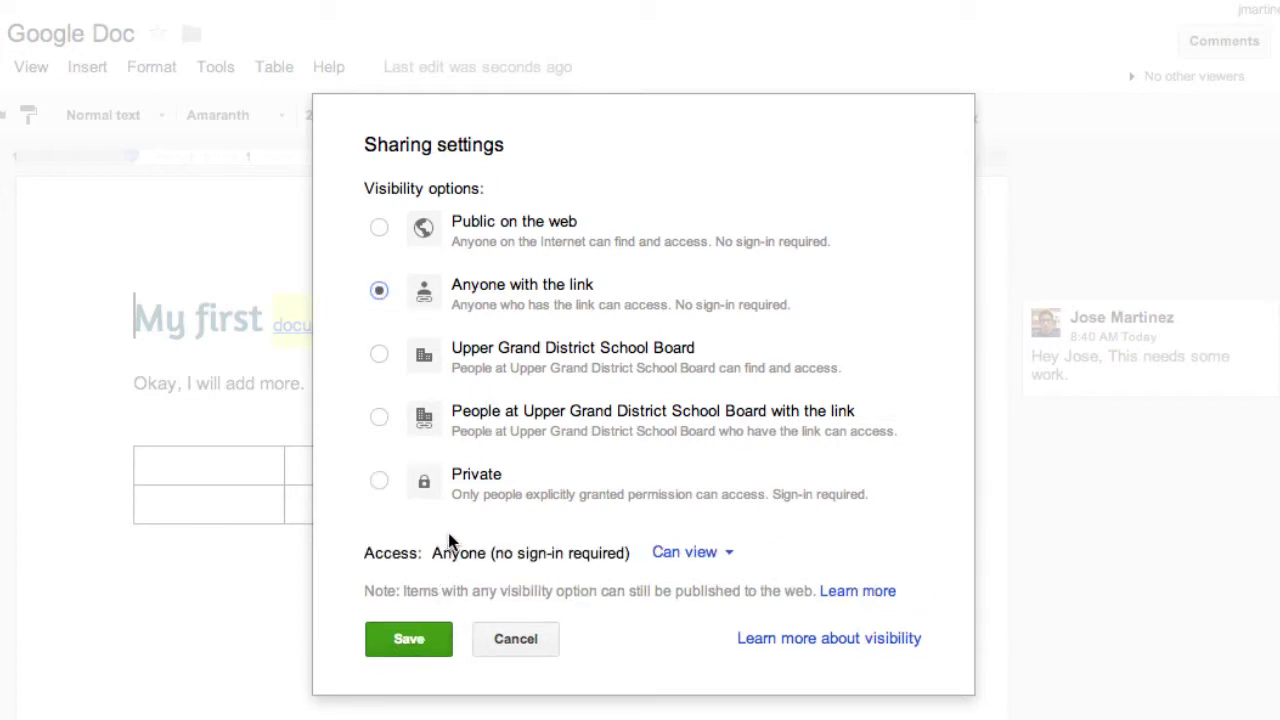
click(735, 565)
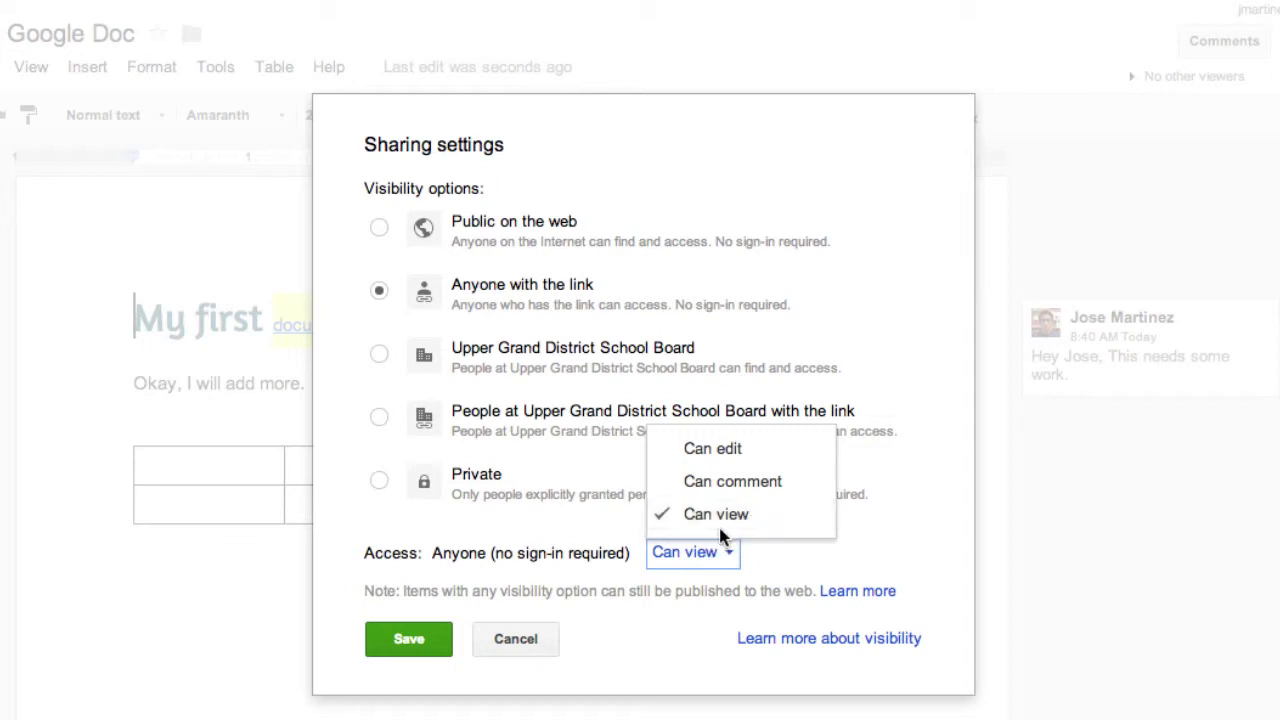
click(722, 516)
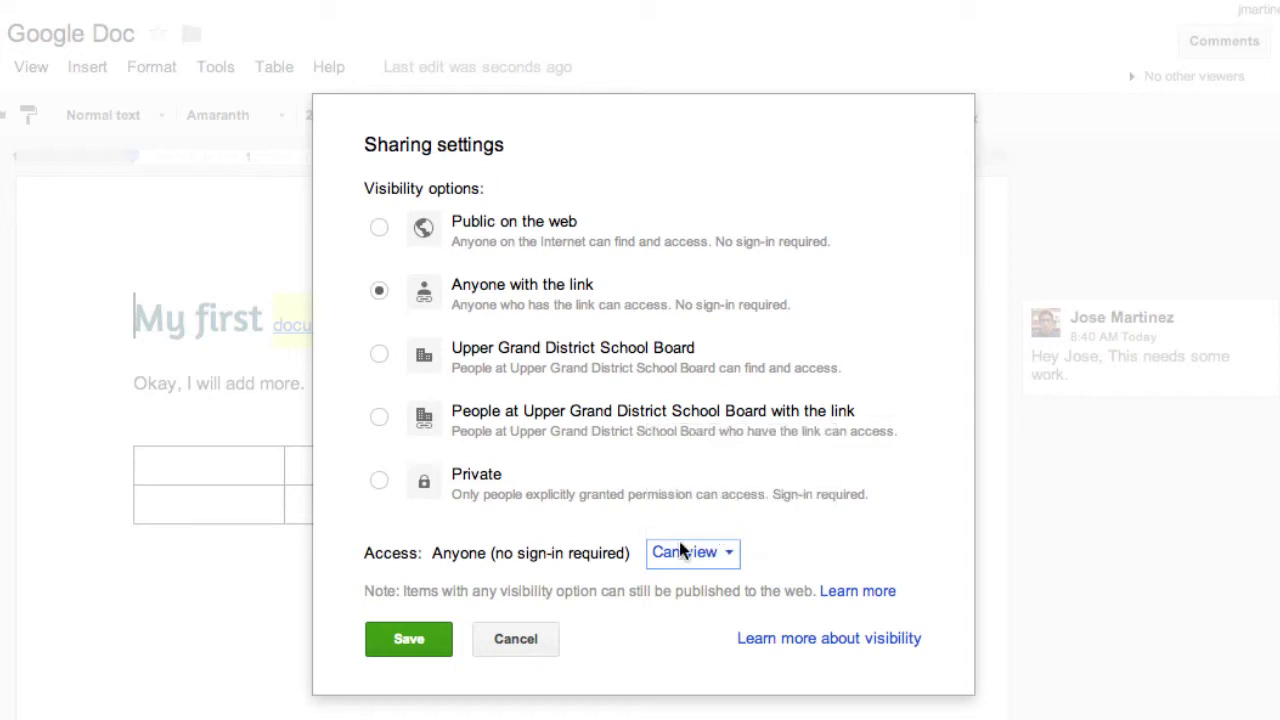
click(413, 642)
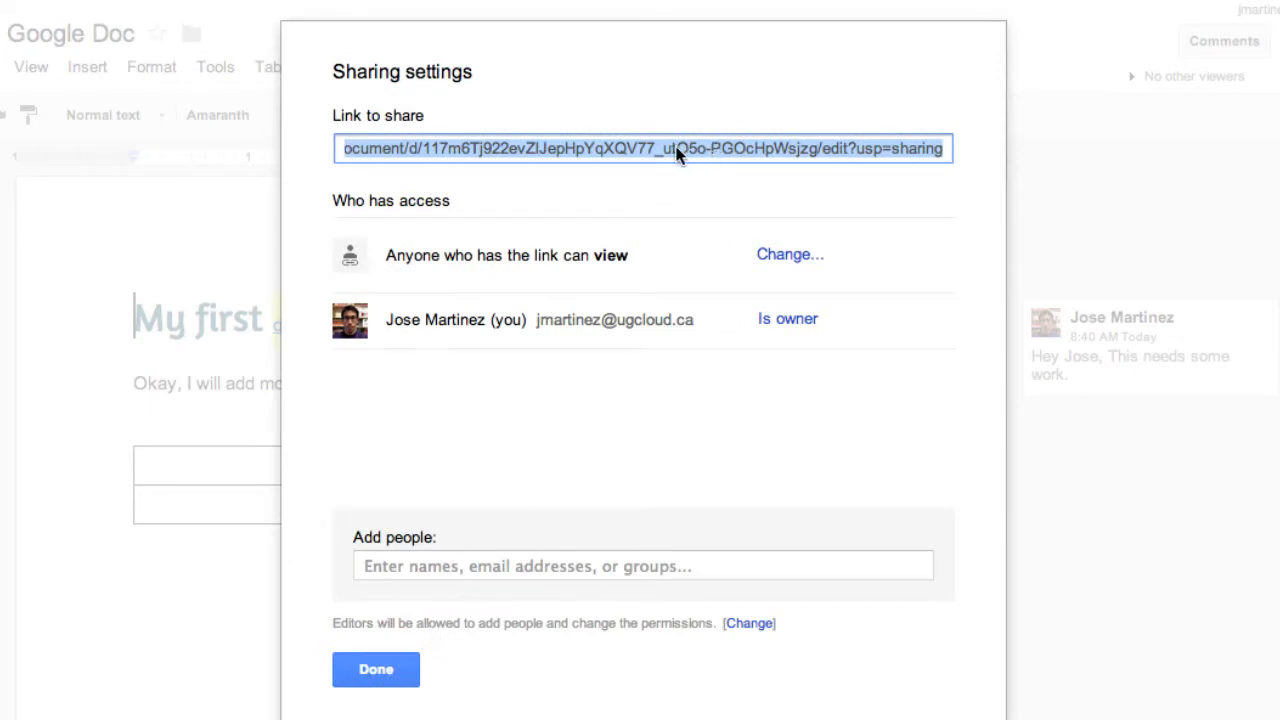
Copy the share link, close sharing, then reopen the visibility options
right_click(575, 155)
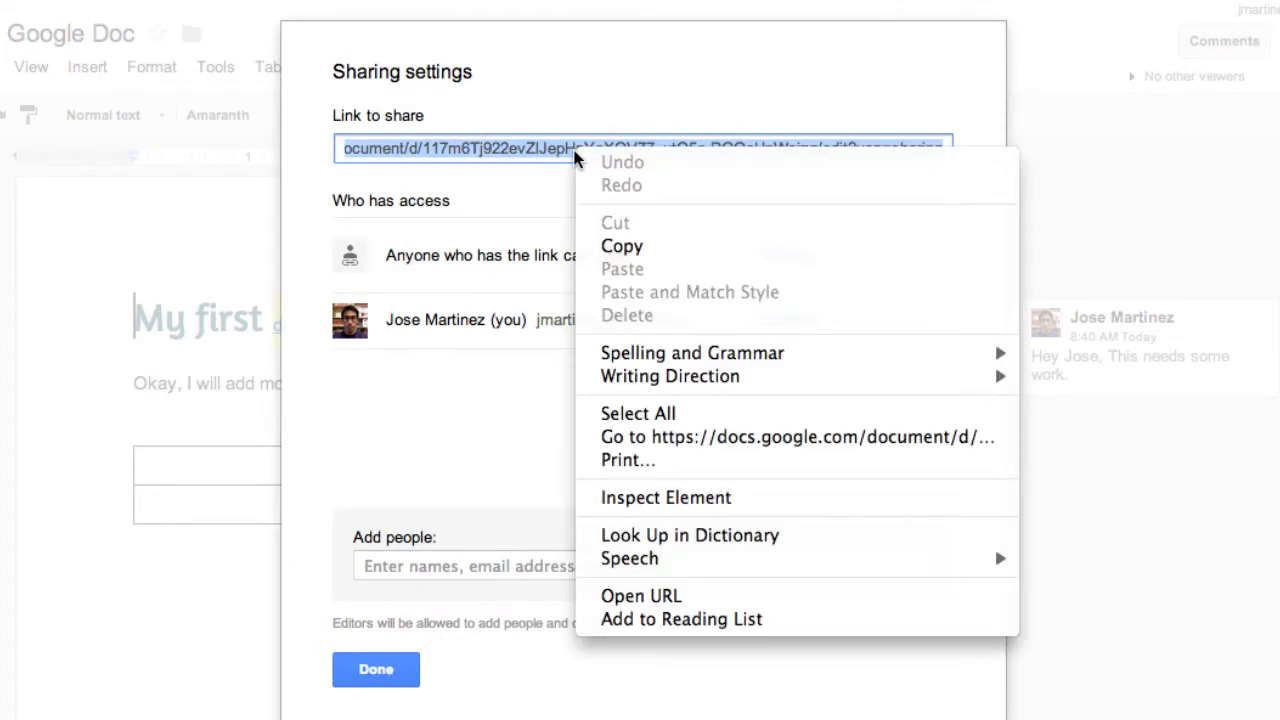
click(642, 246)
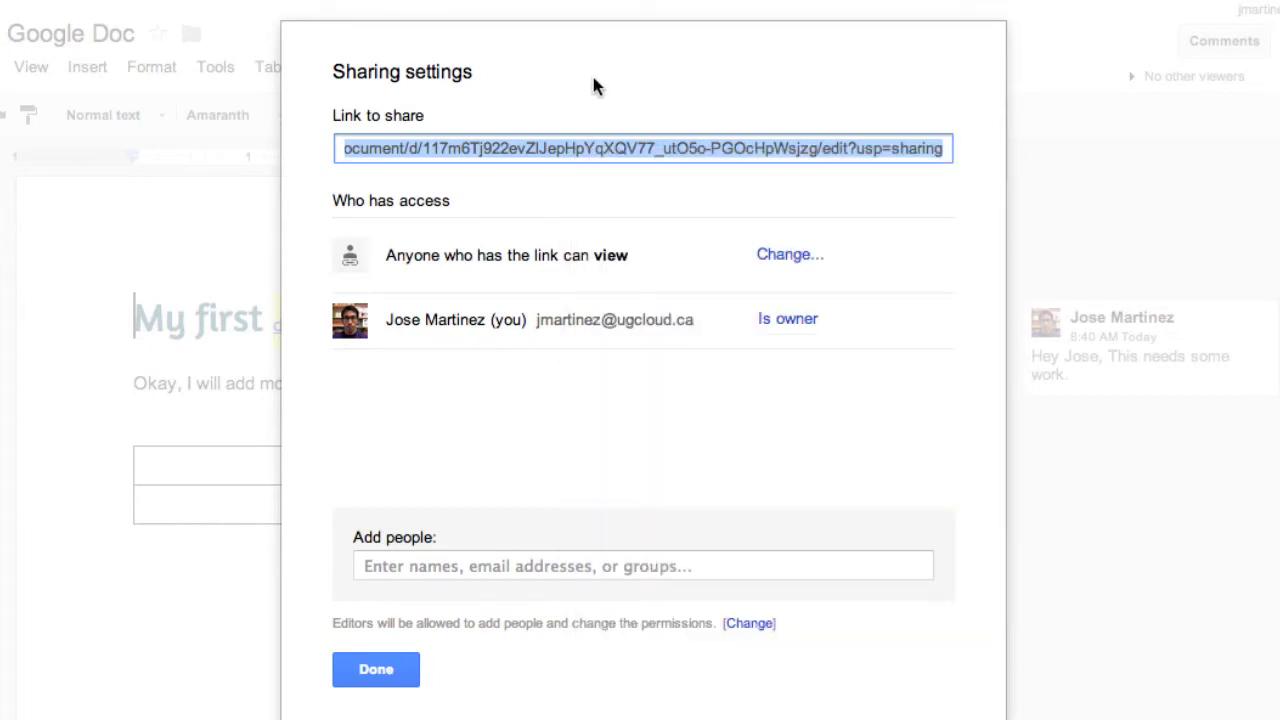
click(376, 668)
click(1276, 41)
click(789, 258)
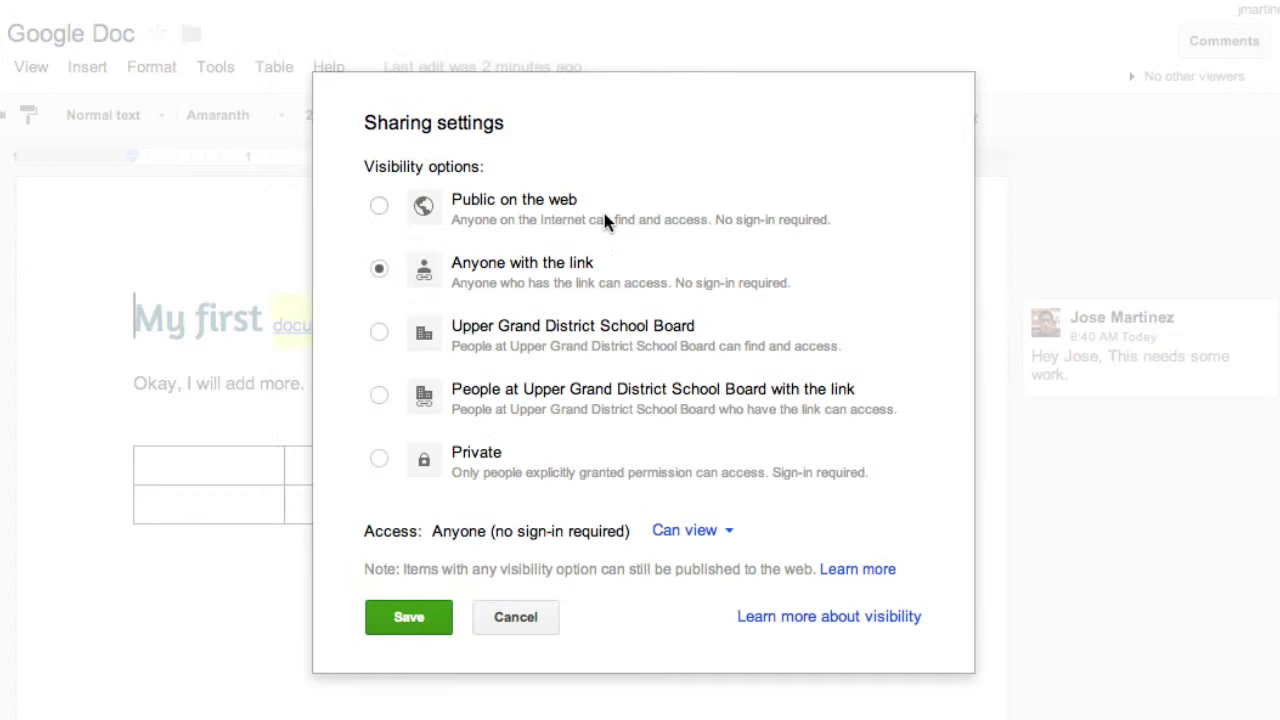
Make the document Private again and enter a colleague as invitee with Can edit access
click(379, 459)
click(410, 578)
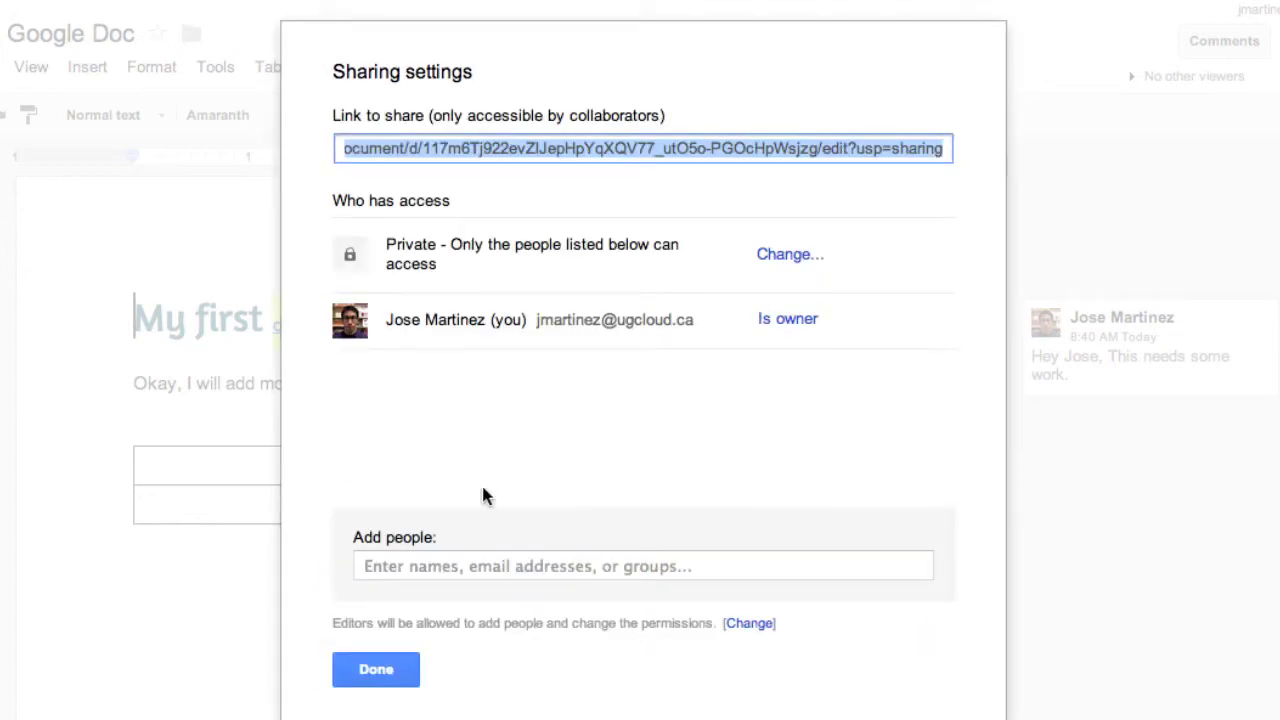
click(457, 568)
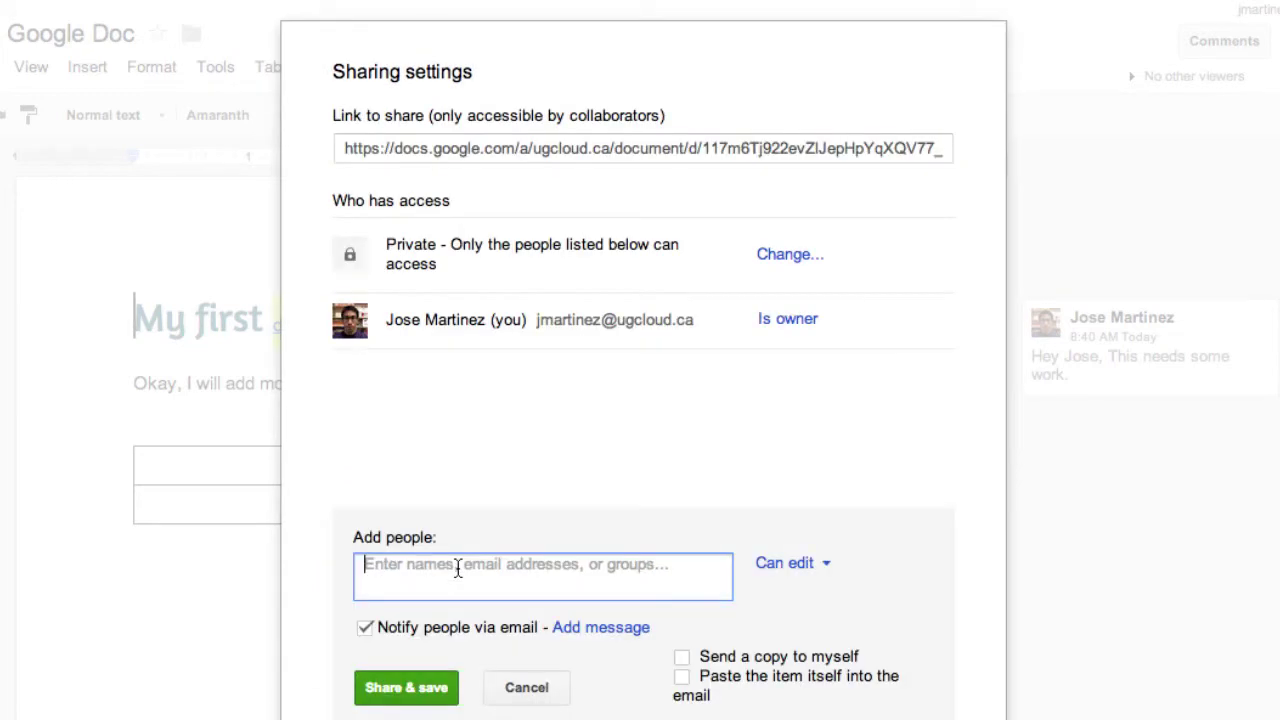
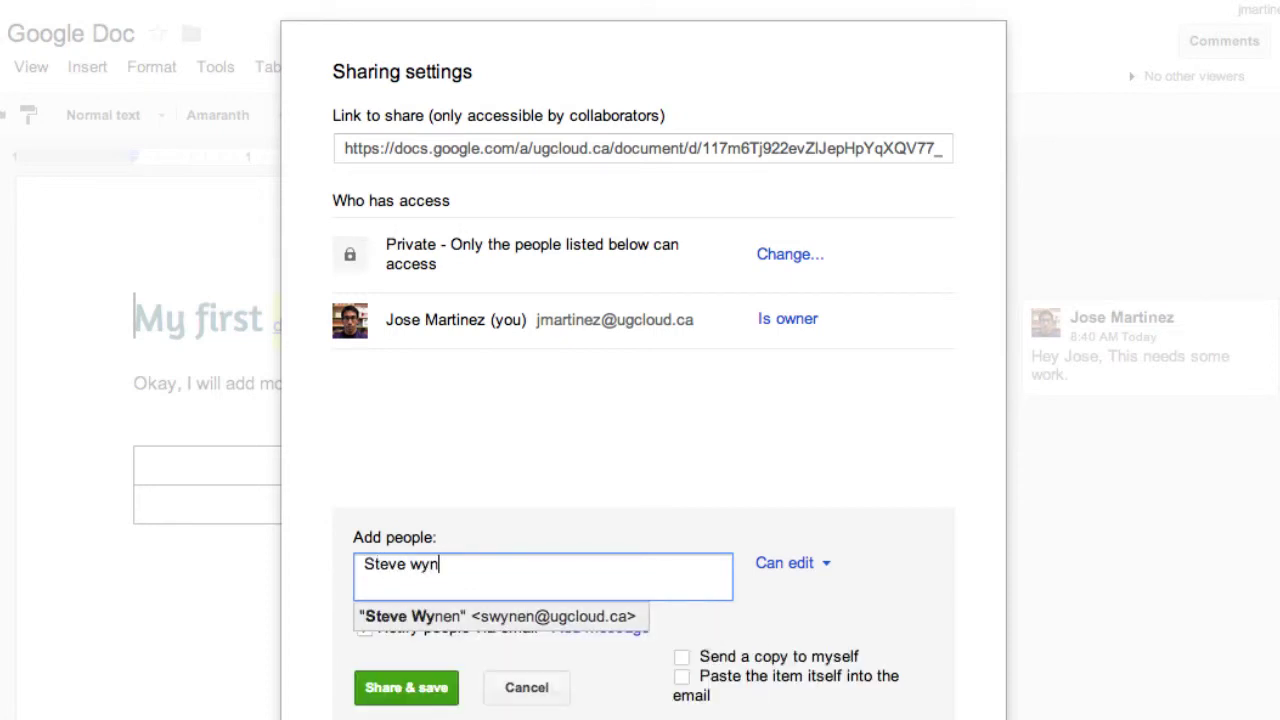
text(en)
key(Return)
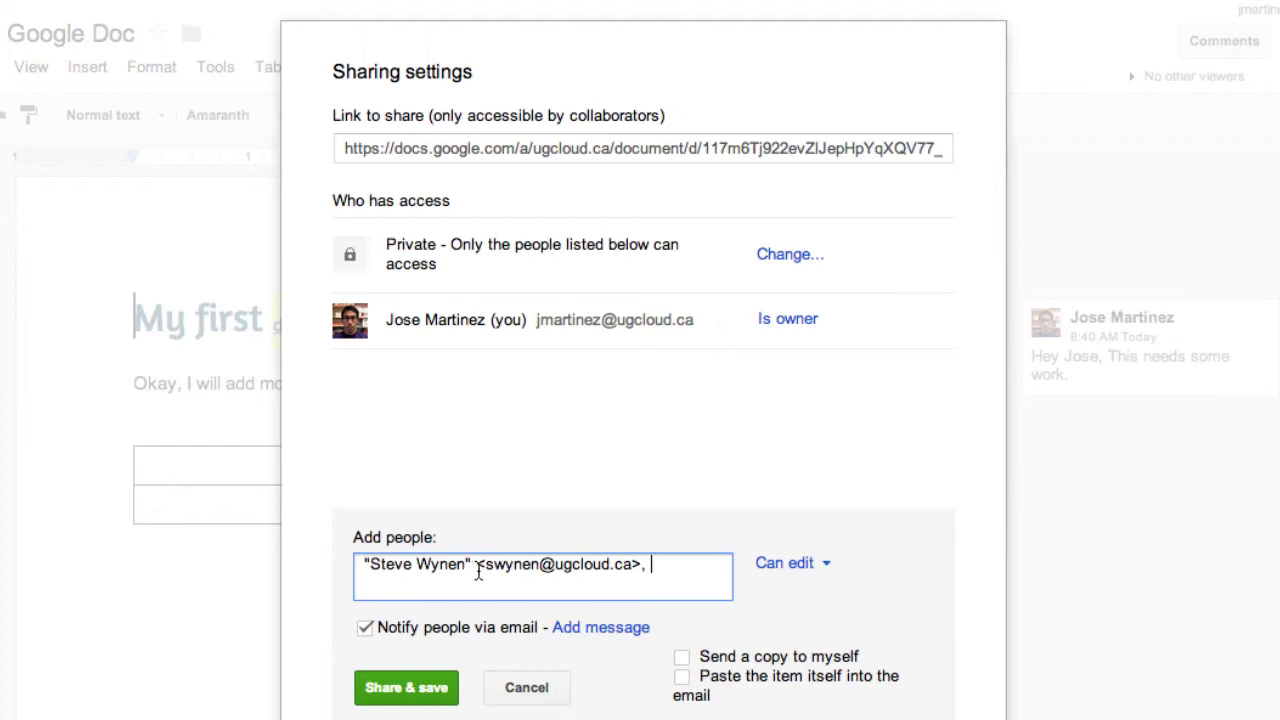
click(825, 566)
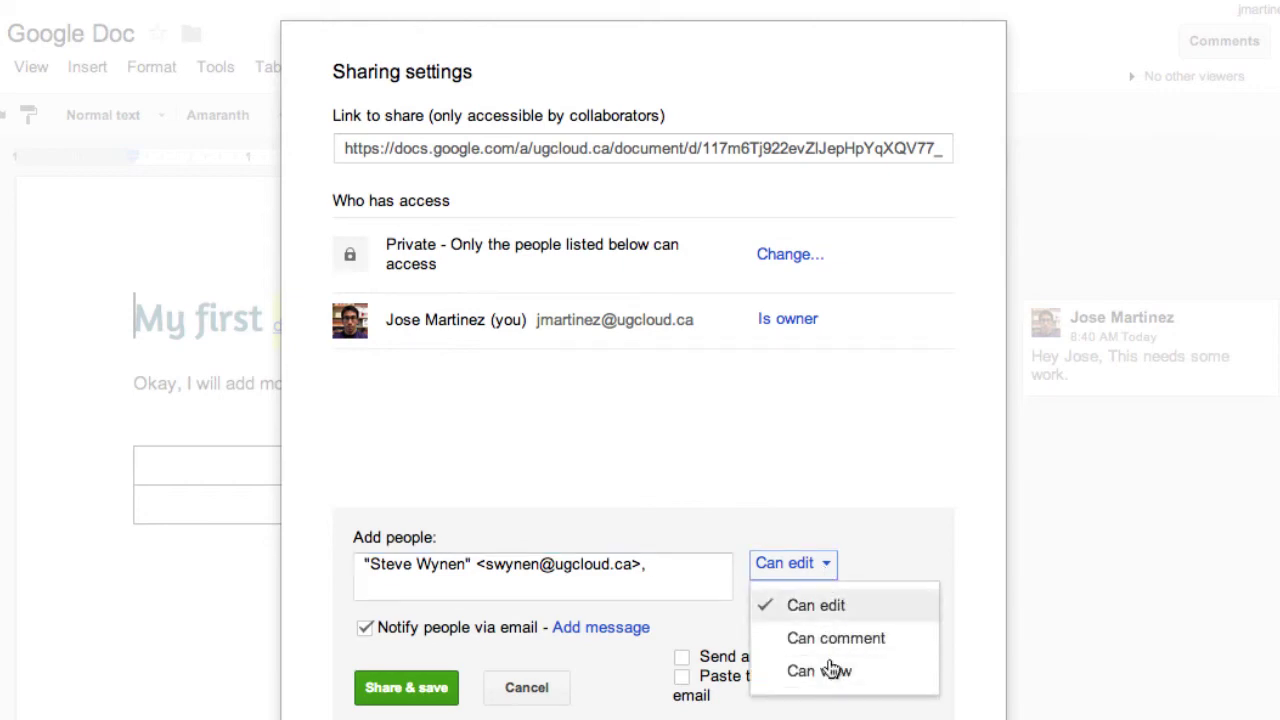
click(840, 565)
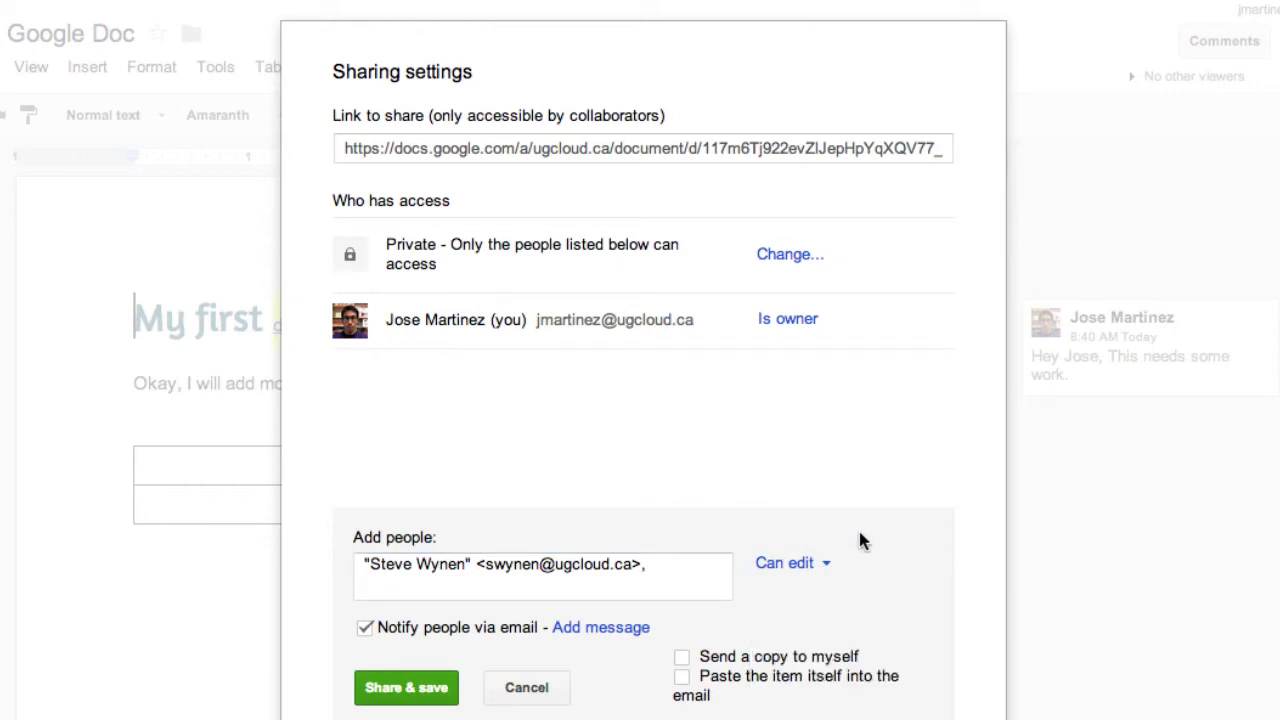
Discard the pending invitation, close sharing settings, and place the cursor below the table
click(527, 687)
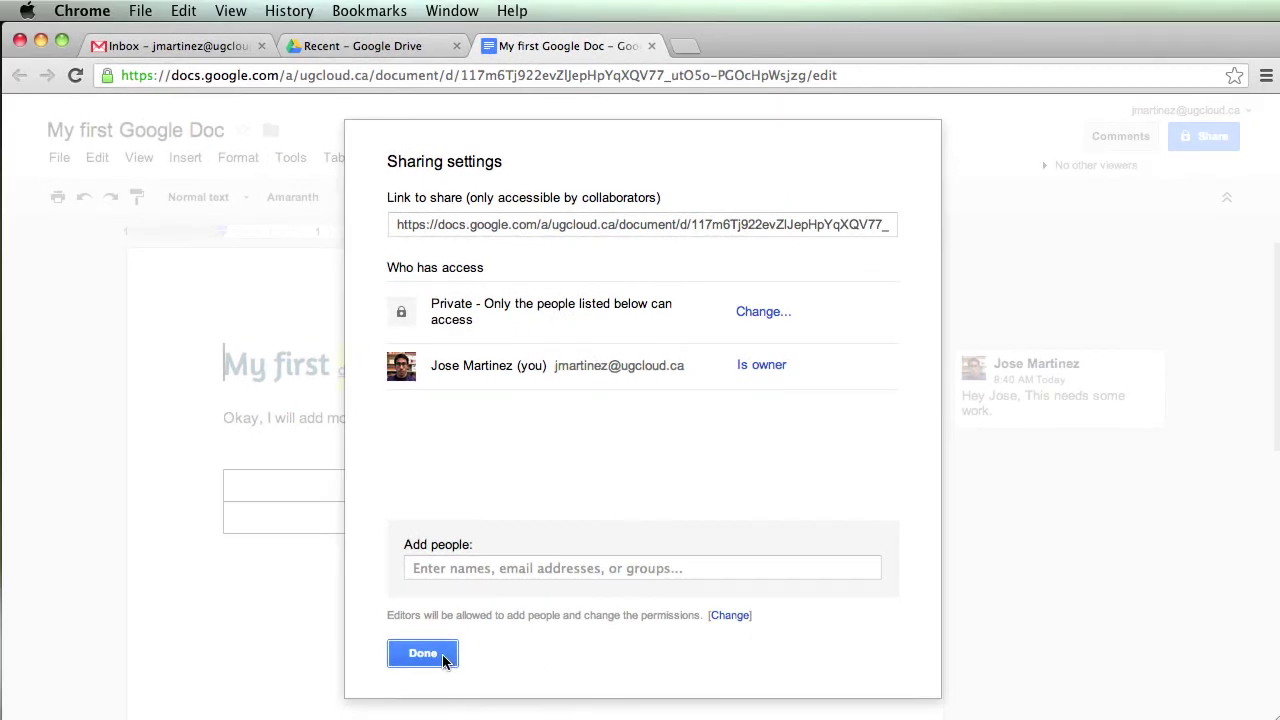
click(424, 668)
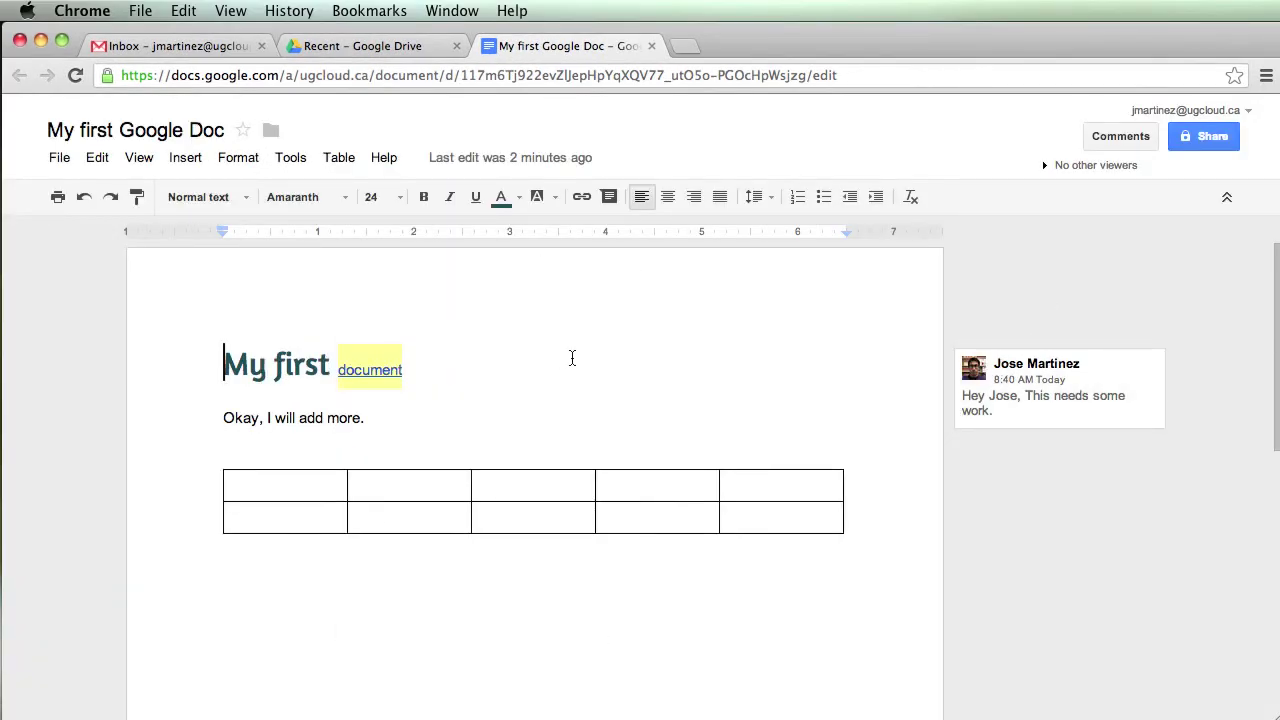
click(697, 418)
click(417, 571)
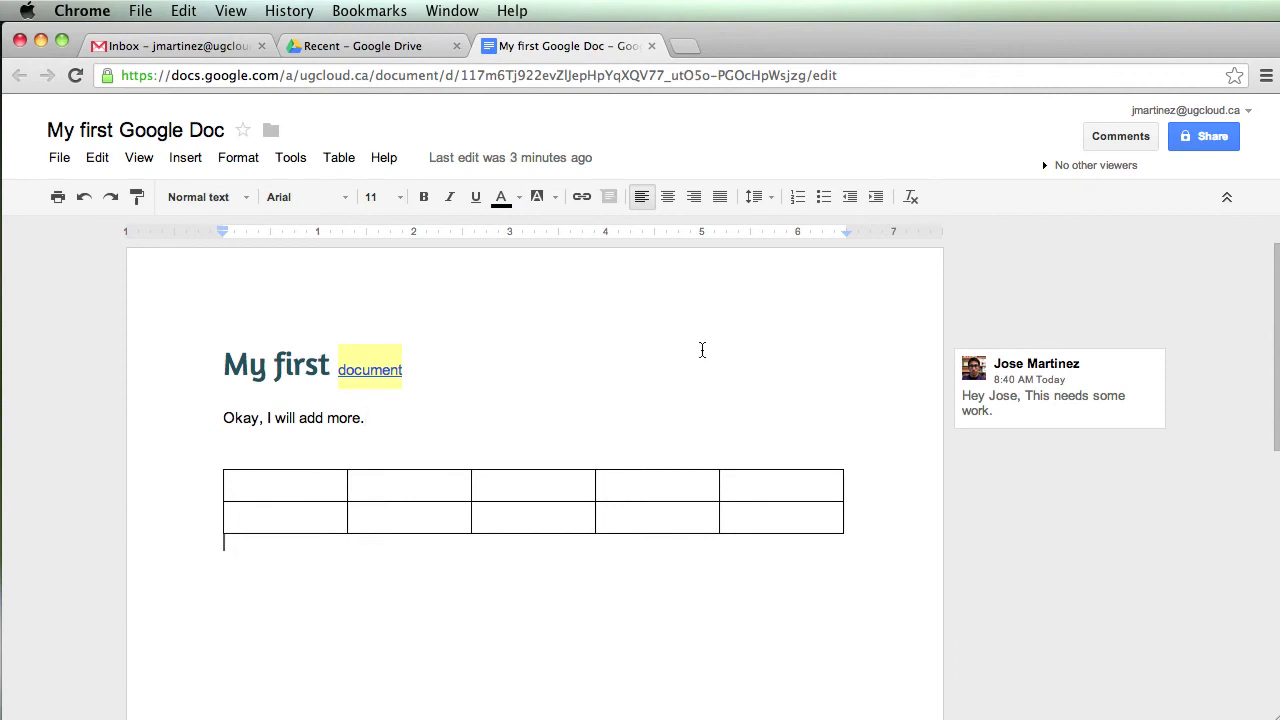